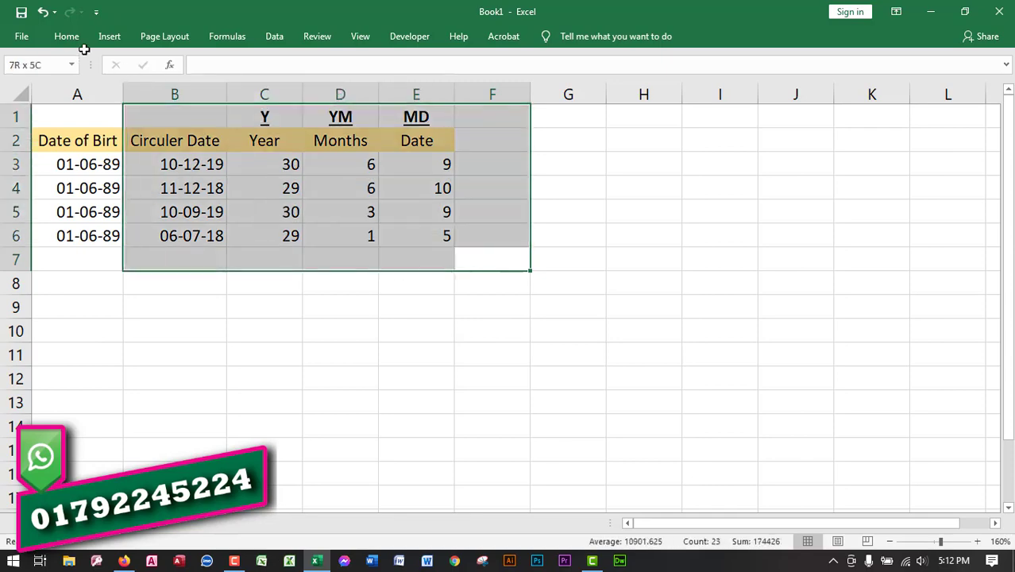
- Examine the overall layout of the age table in A1:E6, including the Circuler Date column and the data rows
click(373, 329)
drag(489, 263, 69, 113)
click(374, 329)
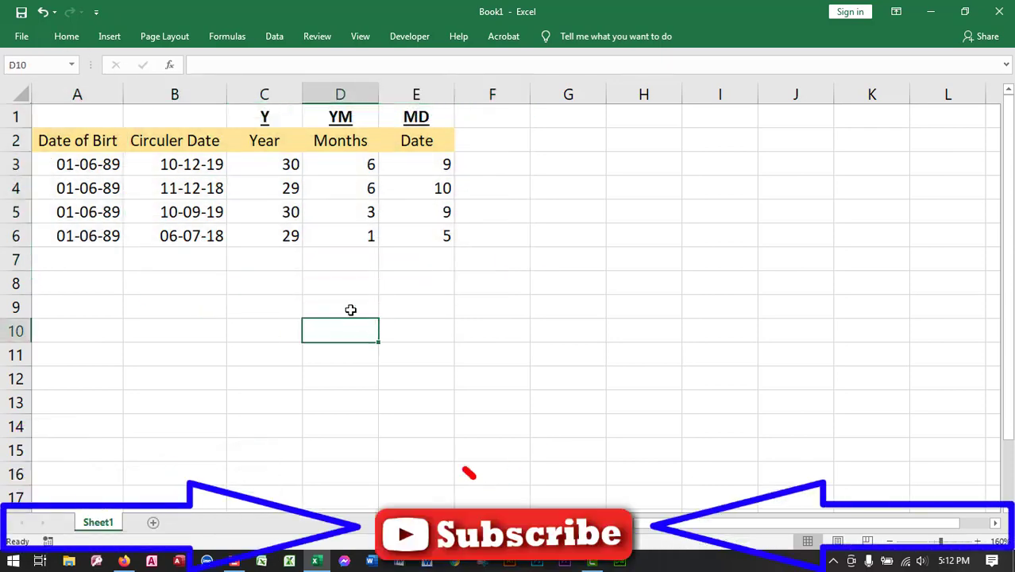
click(194, 94)
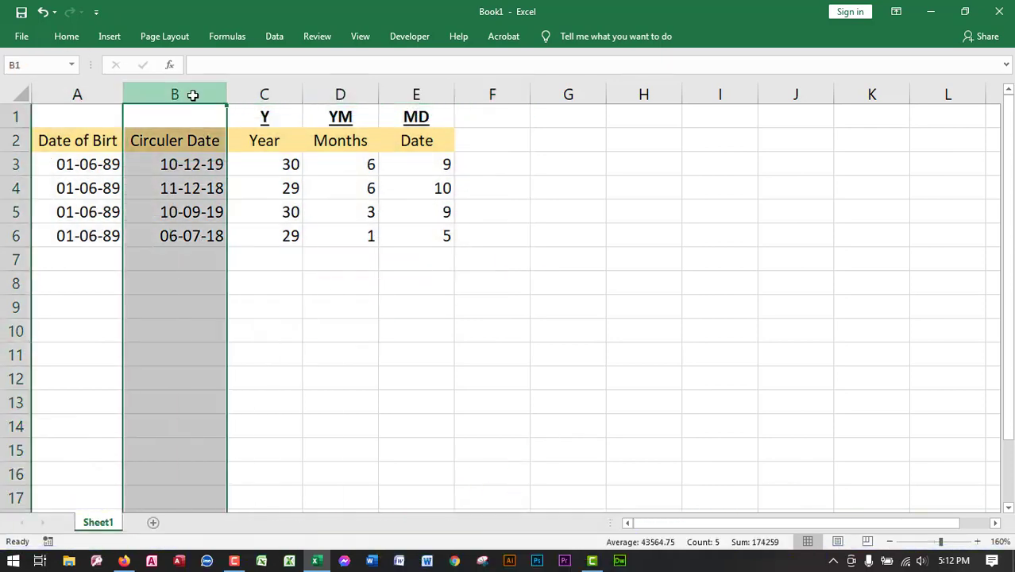
click(283, 261)
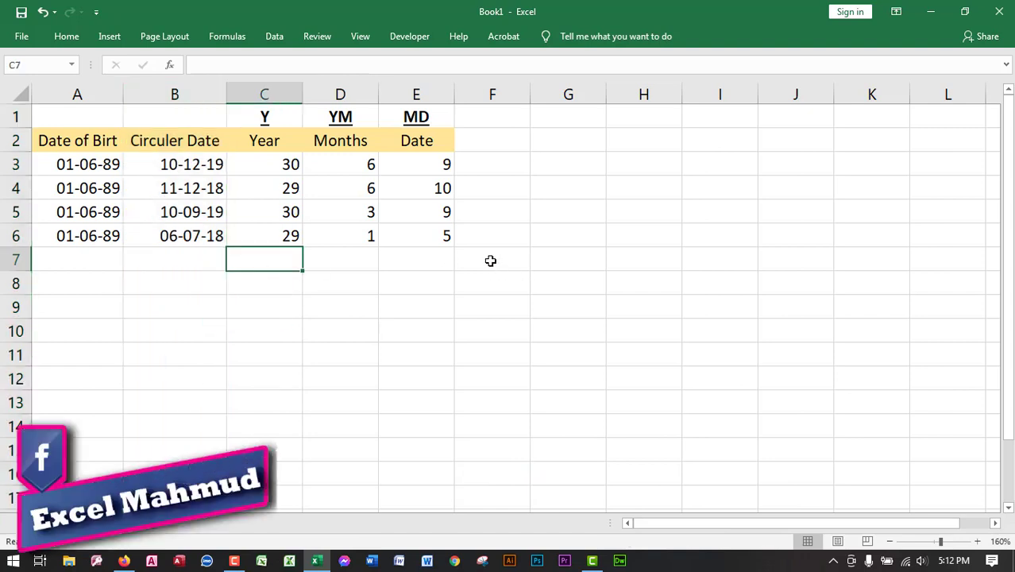
drag(487, 255, 33, 110)
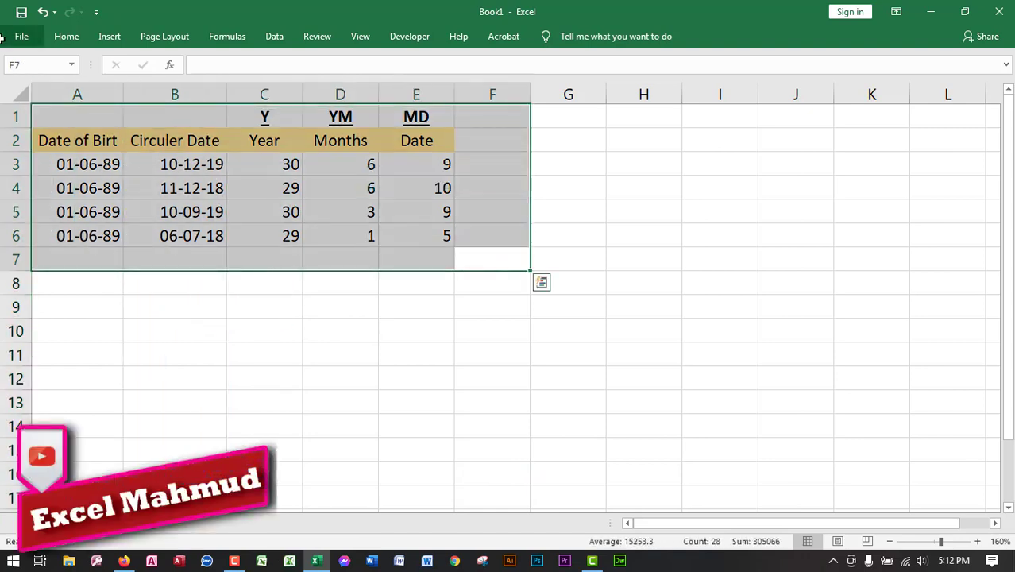
click(335, 314)
drag(468, 259, 60, 96)
click(158, 331)
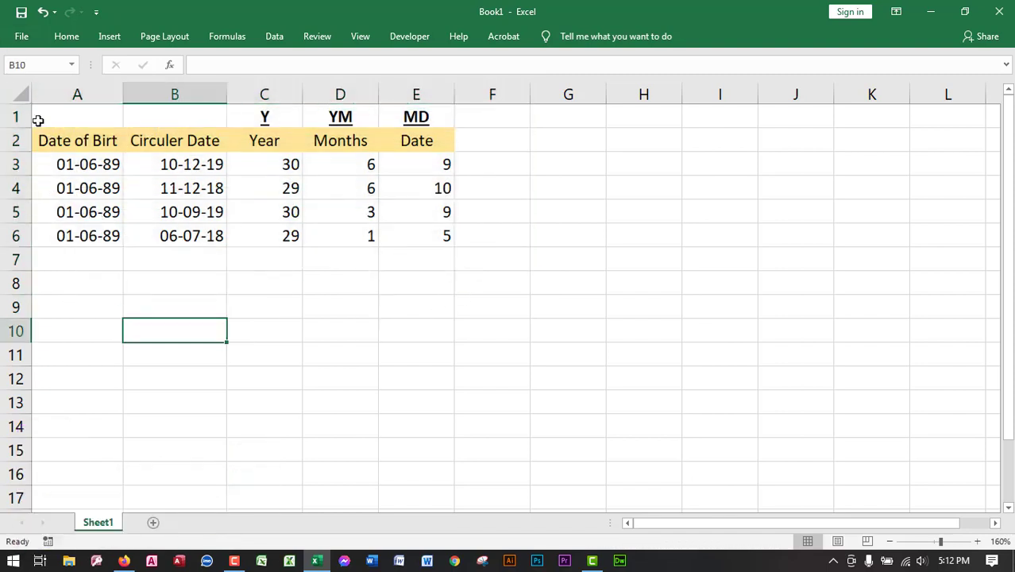
drag(11, 139, 18, 261)
click(182, 318)
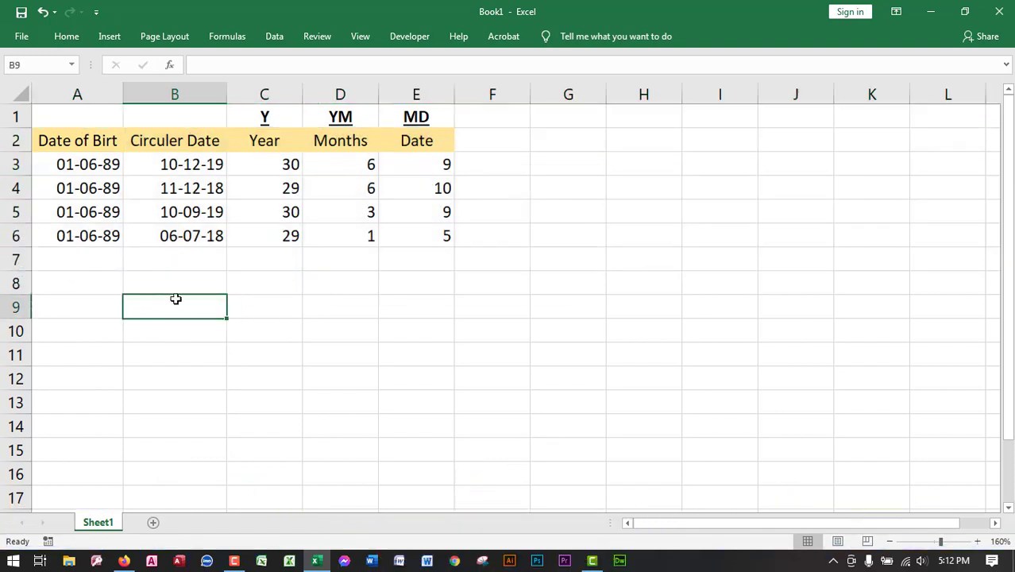
- Examine the header row and the calculated Year, Months and Date results in C3:E6
click(496, 157)
click(492, 144)
drag(484, 144, 32, 145)
click(511, 298)
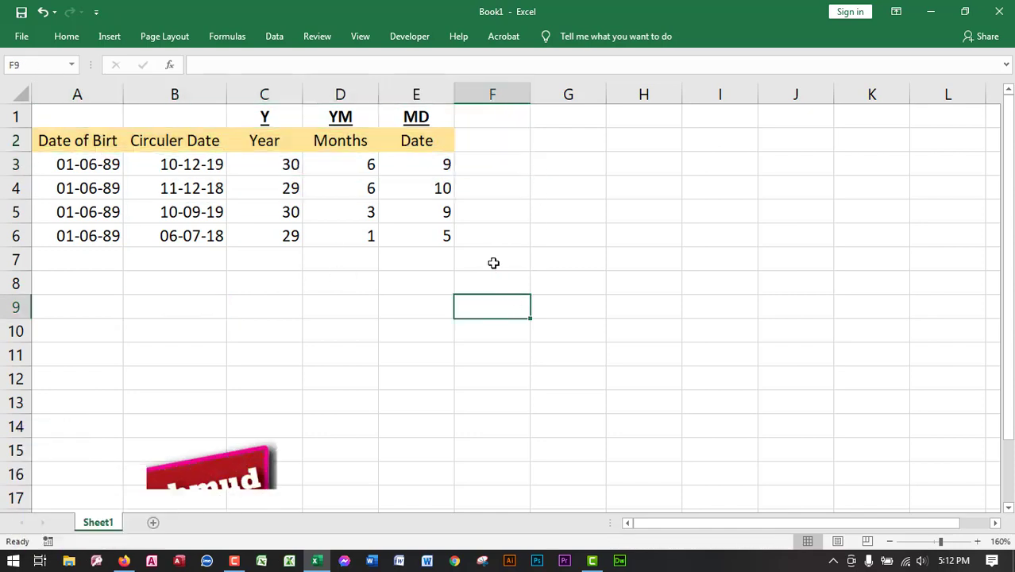
drag(494, 263, 271, 165)
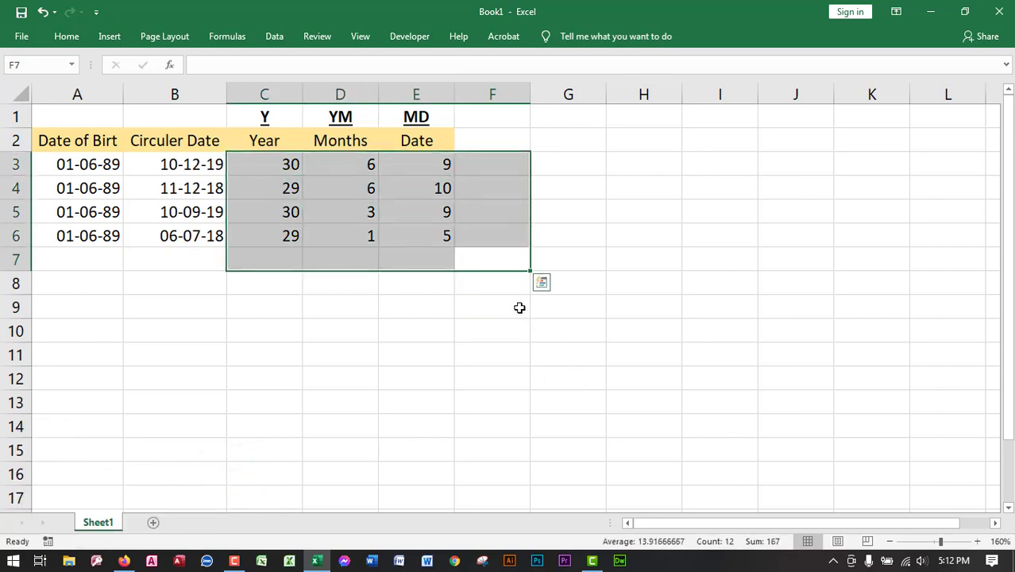
click(520, 308)
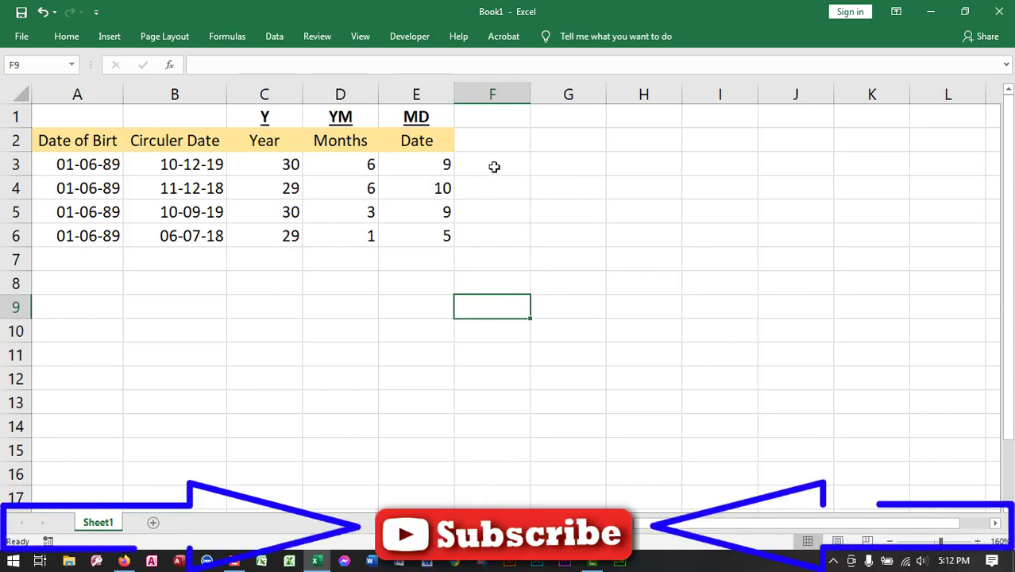
drag(494, 167, 294, 242)
click(541, 349)
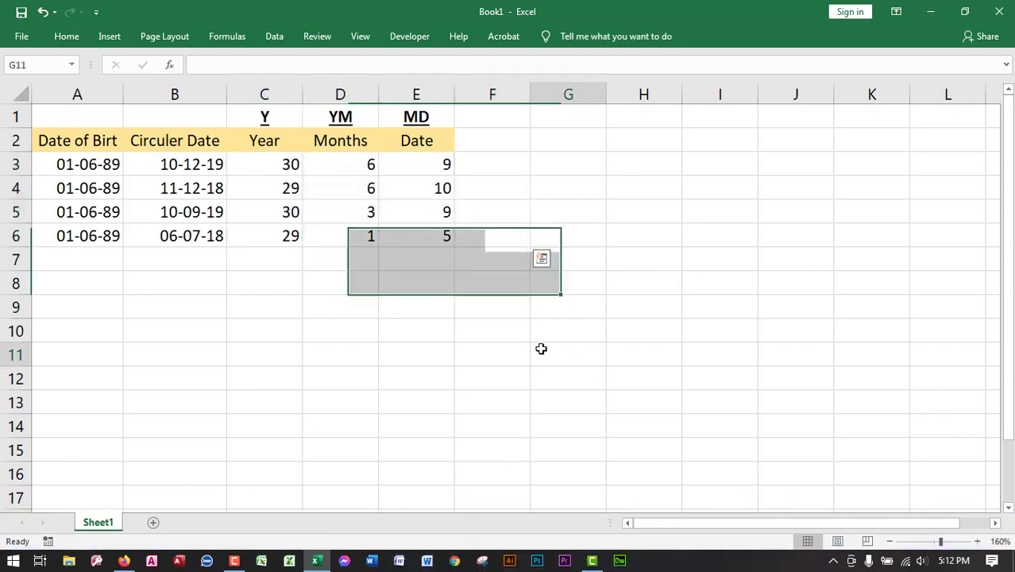
drag(480, 240, 267, 165)
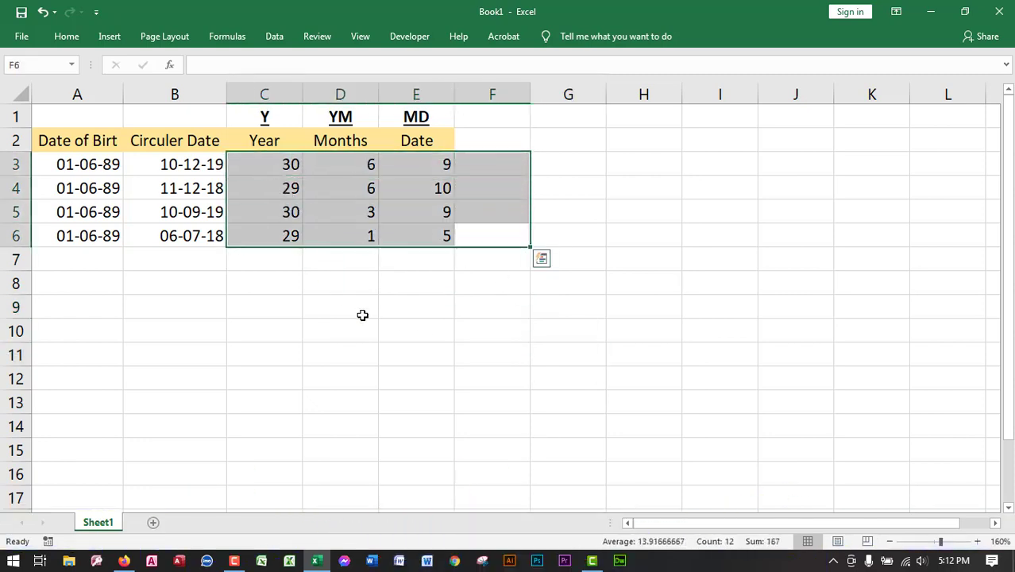
click(413, 330)
click(340, 355)
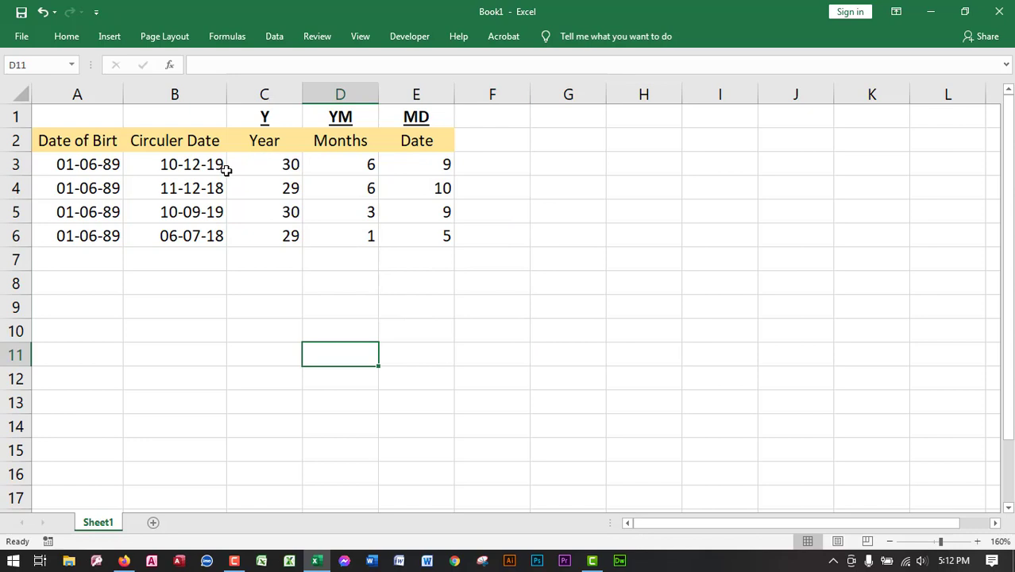
- Correct the header in A2 to "Date of Birth" and widen columns A and B
click(72, 165)
double_click(119, 141)
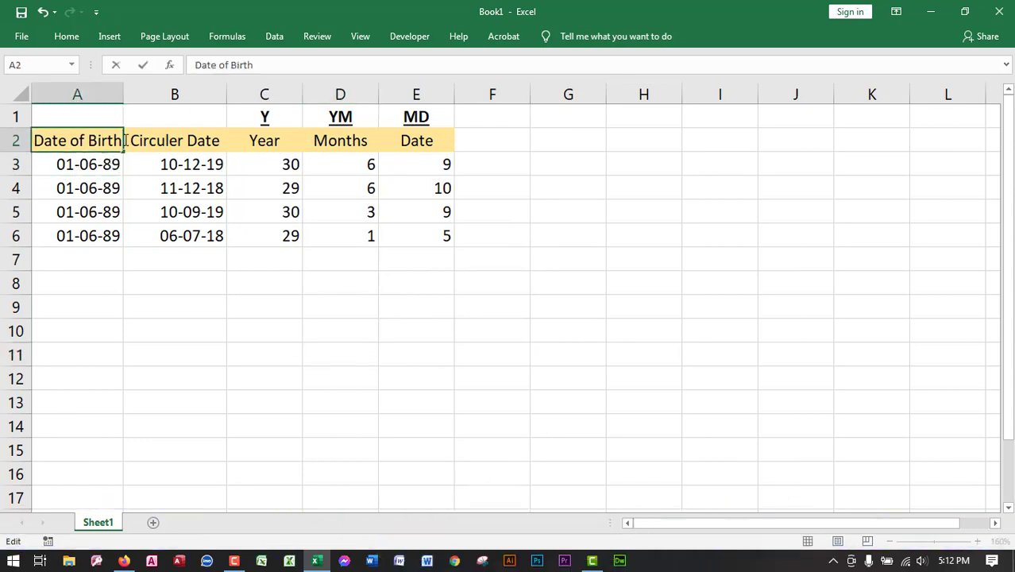
key(Return)
double_click(123, 86)
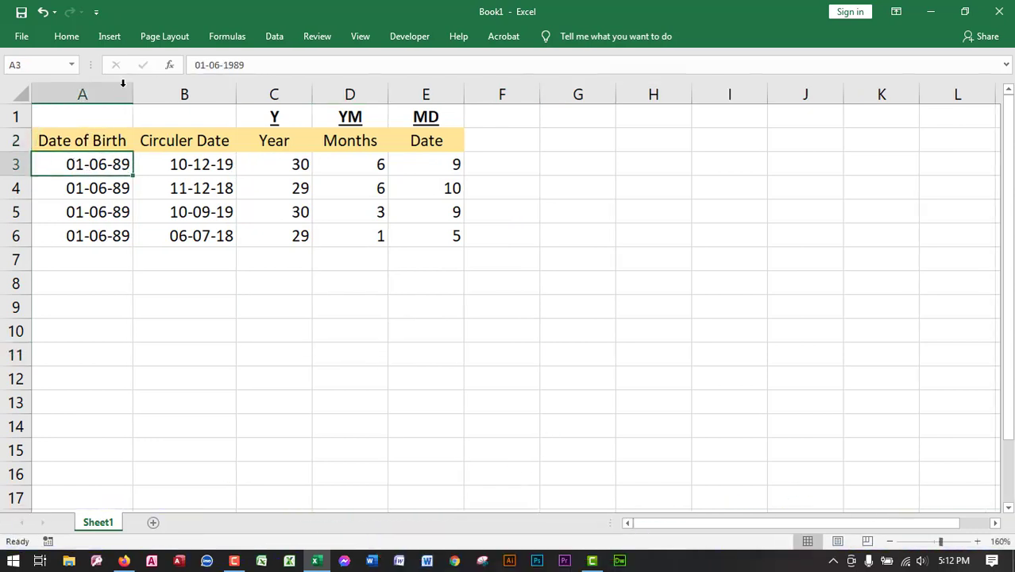
drag(237, 94, 245, 94)
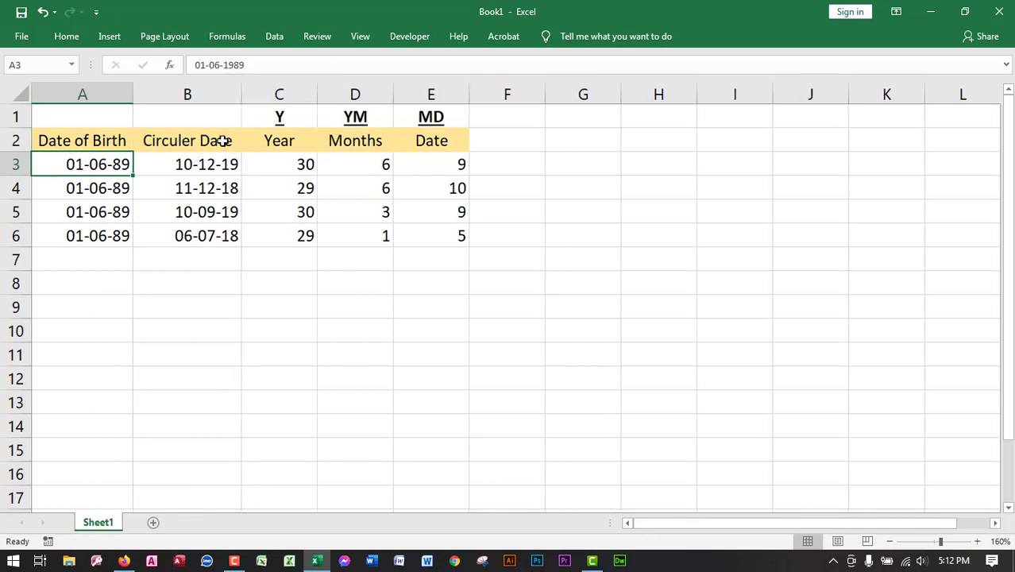
- Compare the birth dates in A3:A6 with the circular dates in B3:B6 and the age results in row 3
drag(204, 162, 205, 235)
click(196, 282)
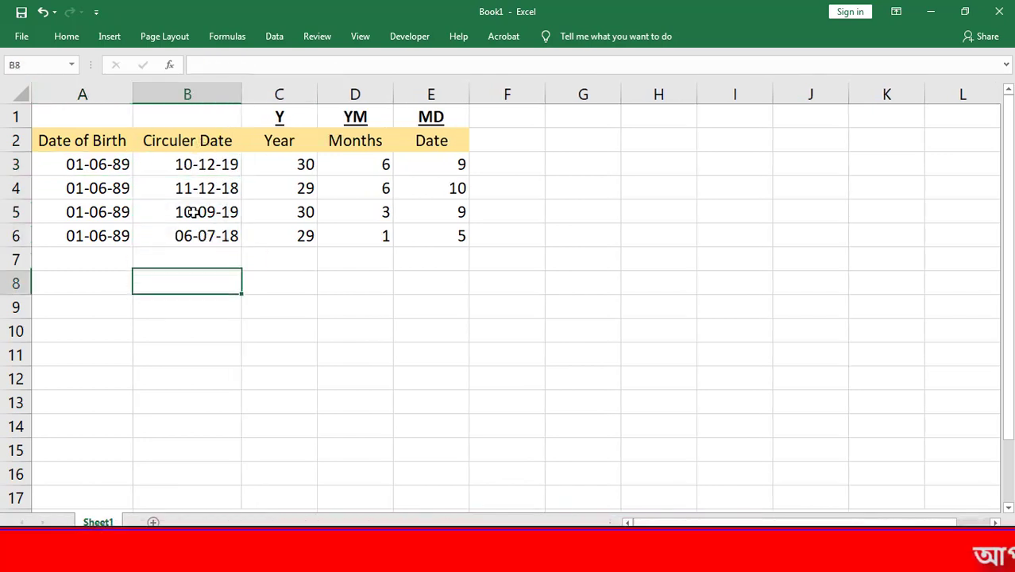
drag(111, 164, 185, 167)
click(219, 163)
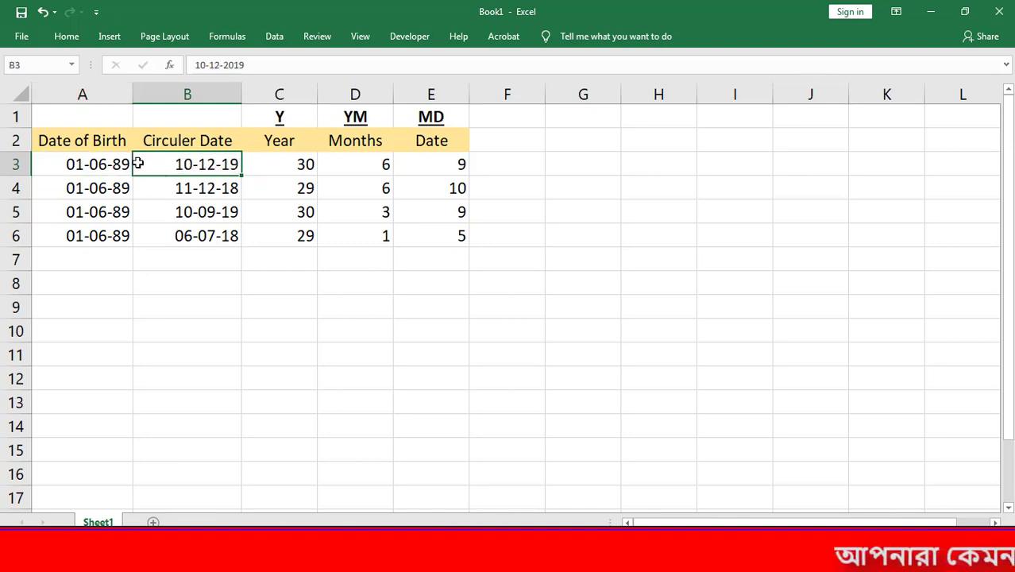
drag(82, 165, 175, 163)
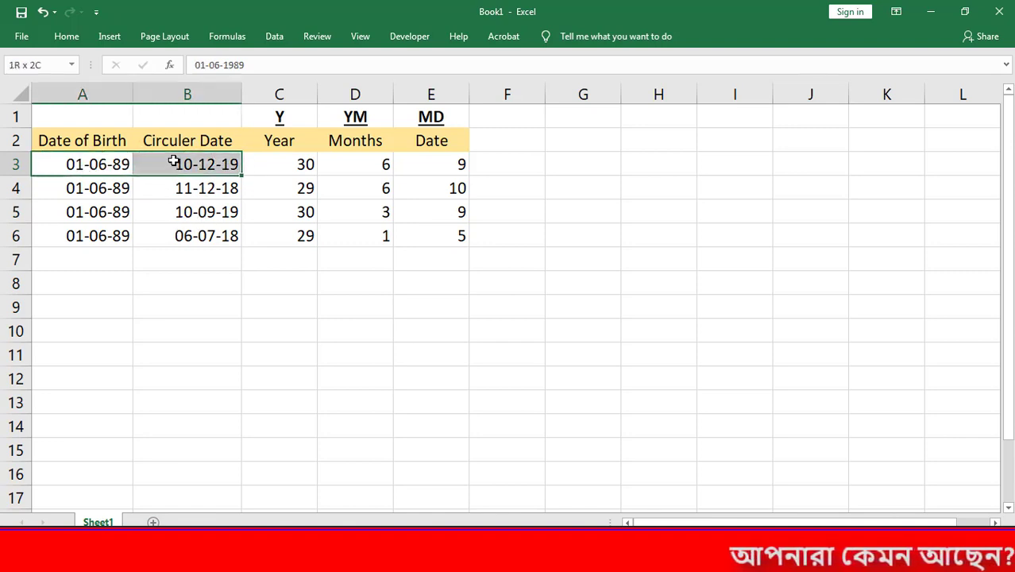
click(208, 168)
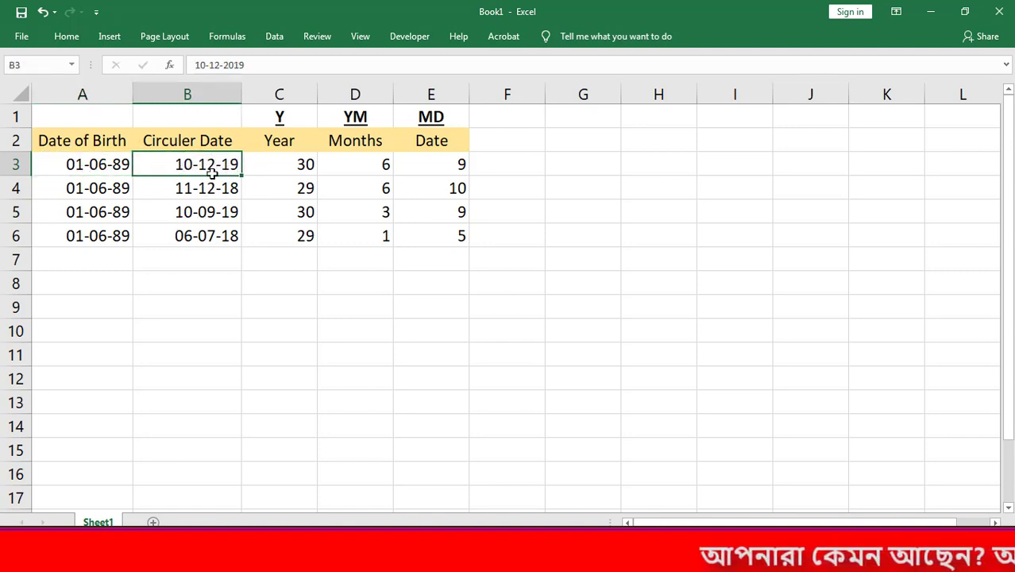
drag(85, 163, 202, 164)
click(98, 167)
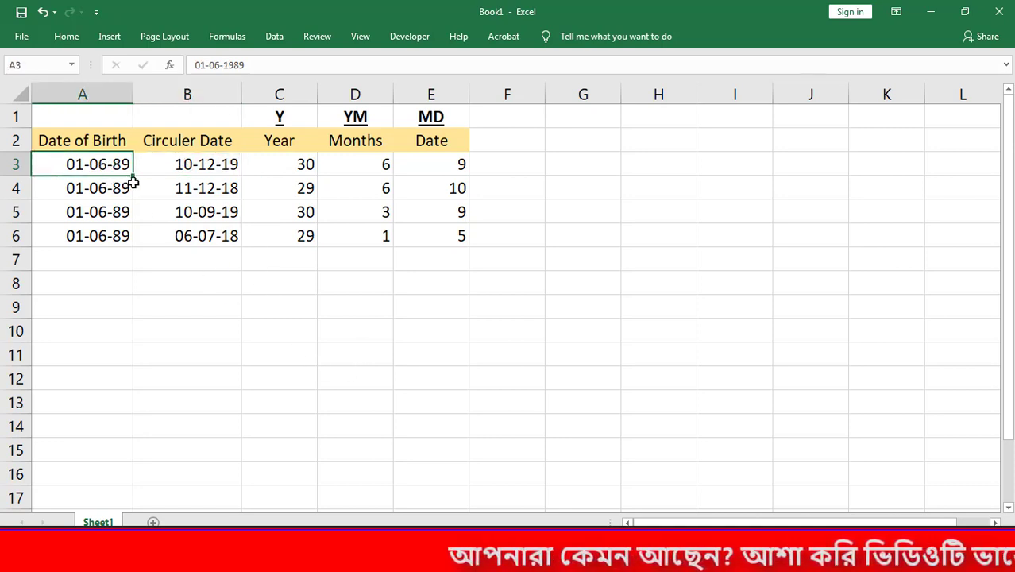
drag(104, 164, 109, 235)
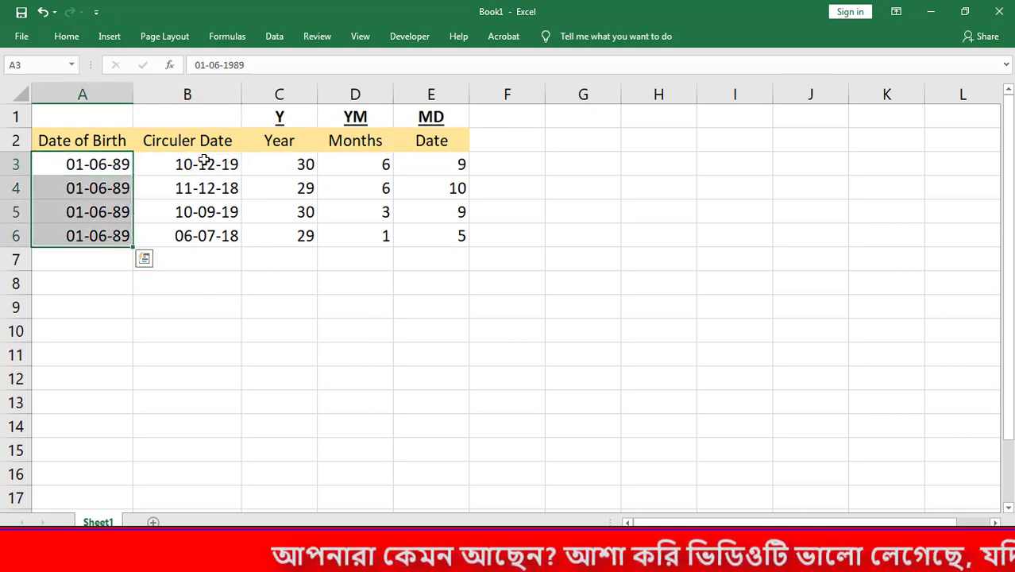
drag(204, 161, 204, 233)
click(220, 288)
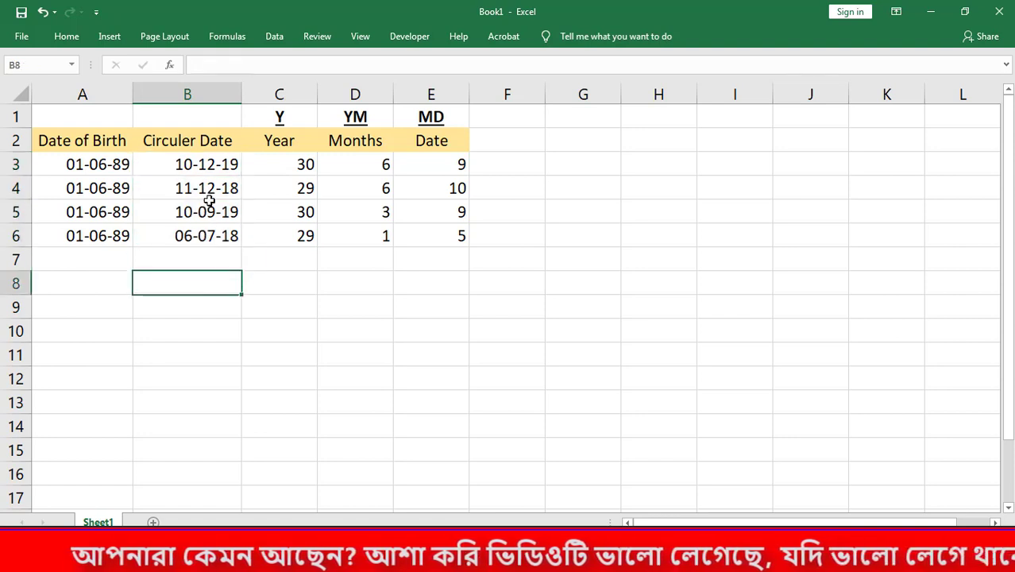
click(210, 163)
drag(306, 164, 428, 164)
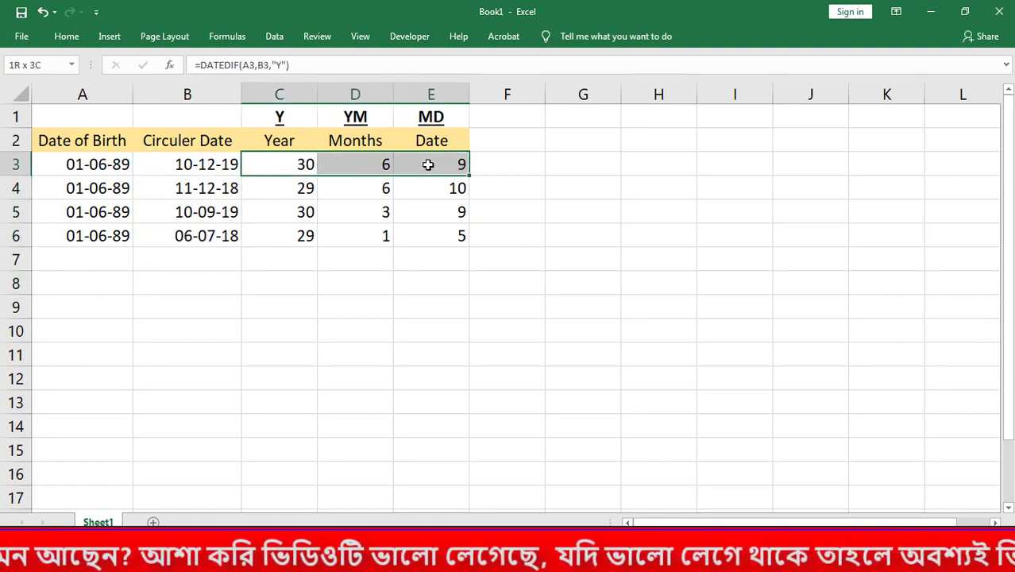
click(540, 208)
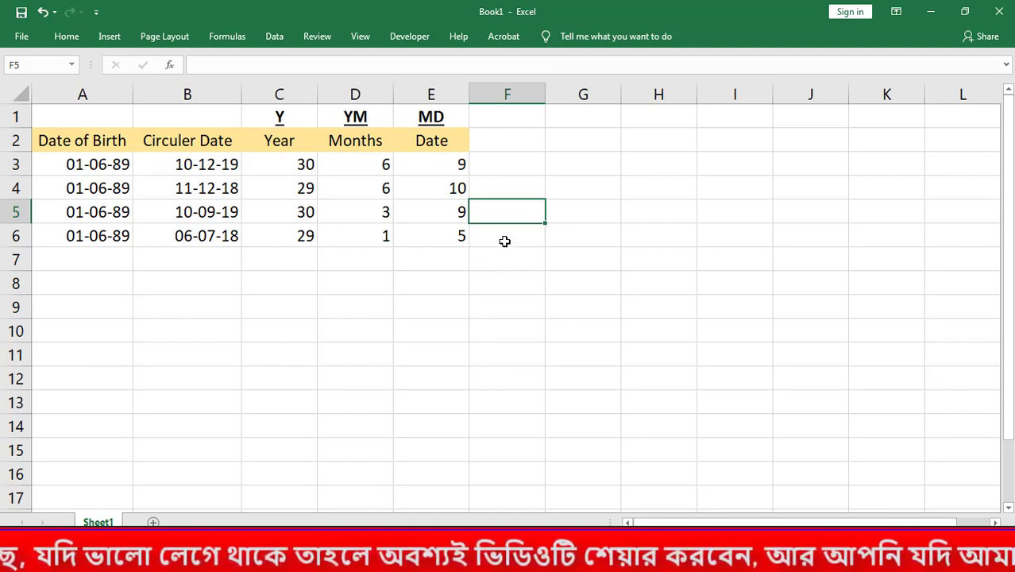
- Clear the existing Year, Months and Date results from C3:F6
drag(505, 239, 291, 163)
key(Delete)
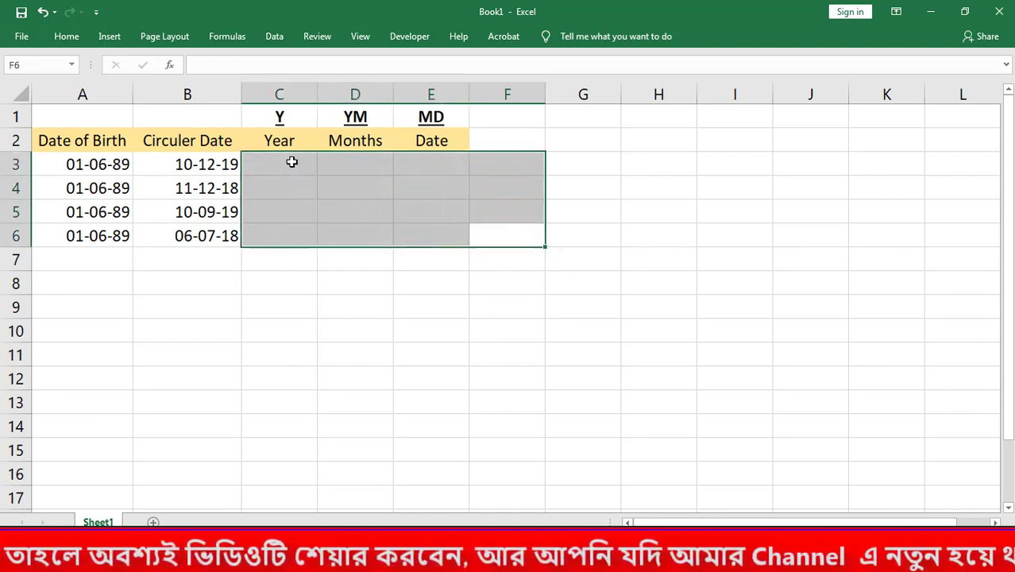
click(338, 371)
click(278, 169)
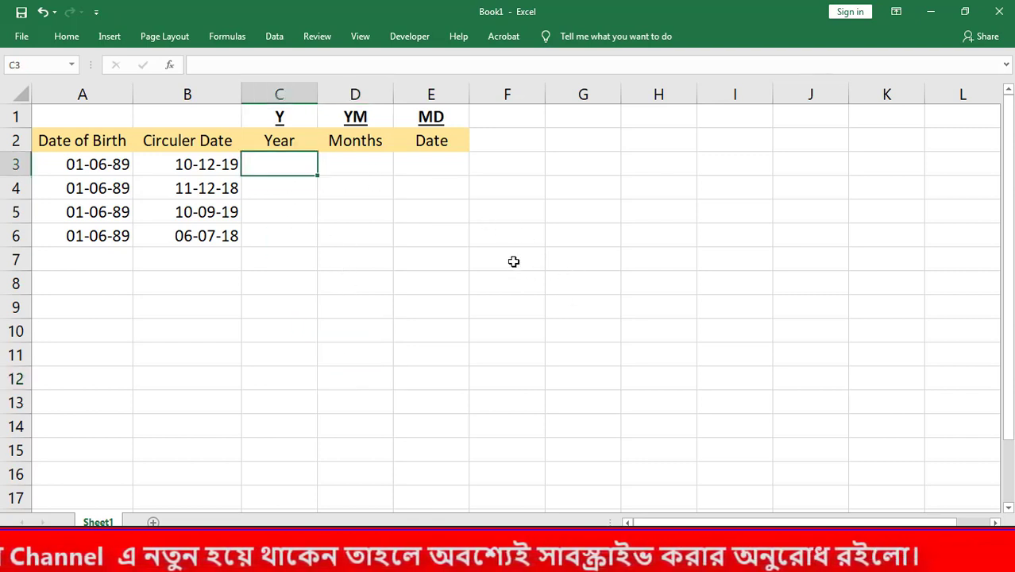
text(=)
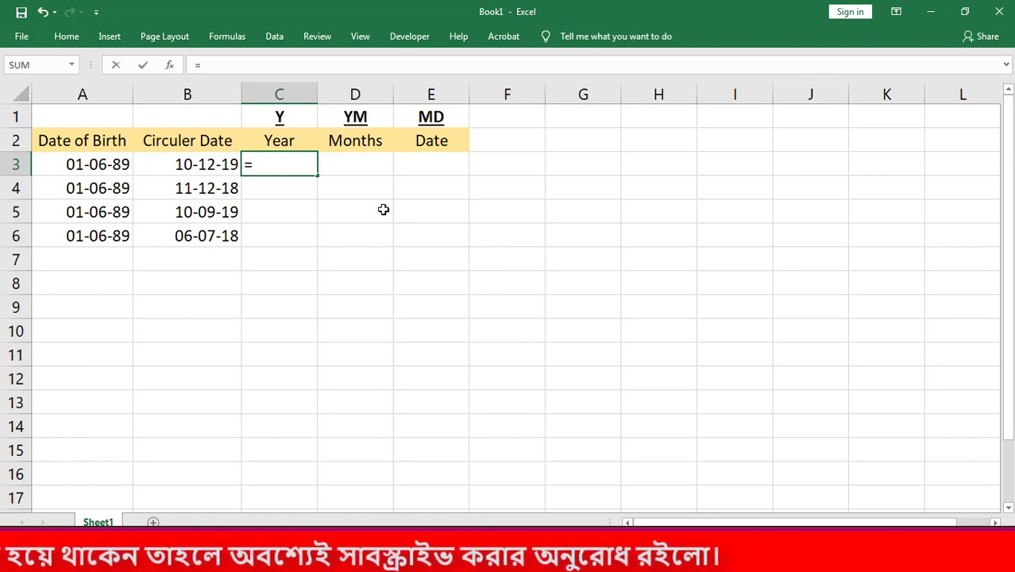
text(=)
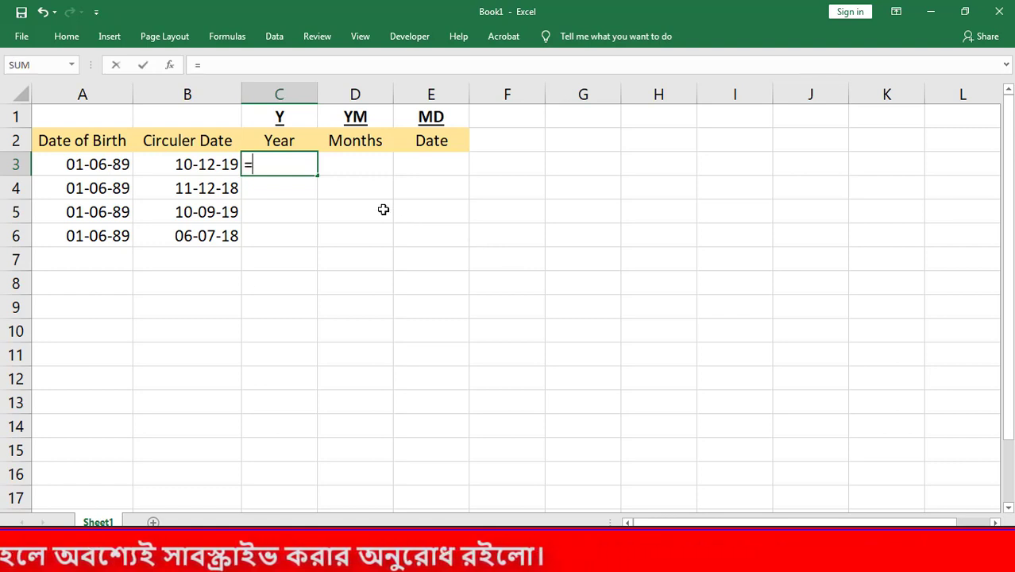
key(Escape)
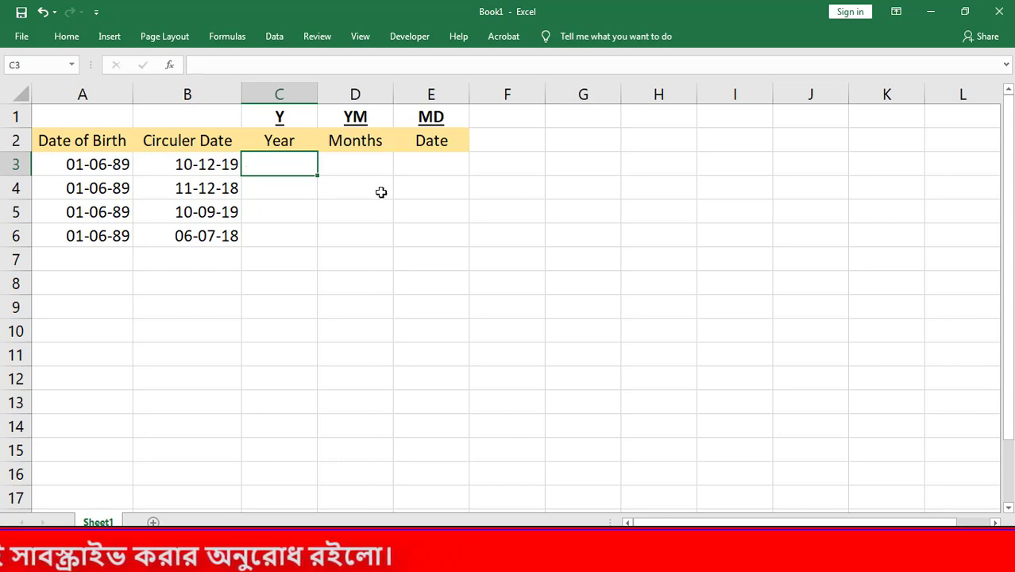
- Examine the unit codes Y, YM and MD in row 1 and the Year, Months and Date columns they apply to
drag(281, 117, 430, 120)
click(528, 197)
click(314, 207)
key(Up)
click(289, 166)
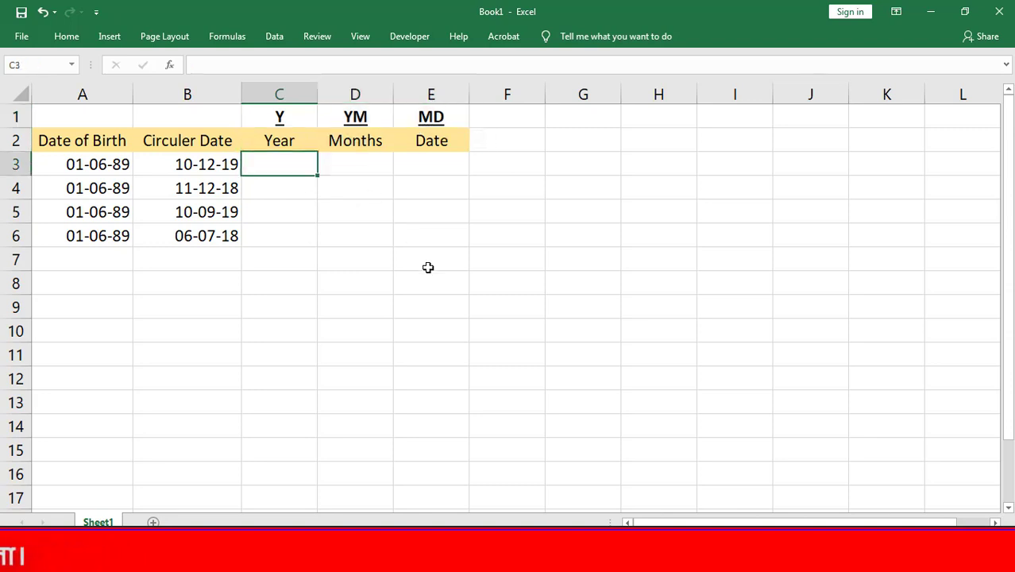
drag(283, 118, 288, 235)
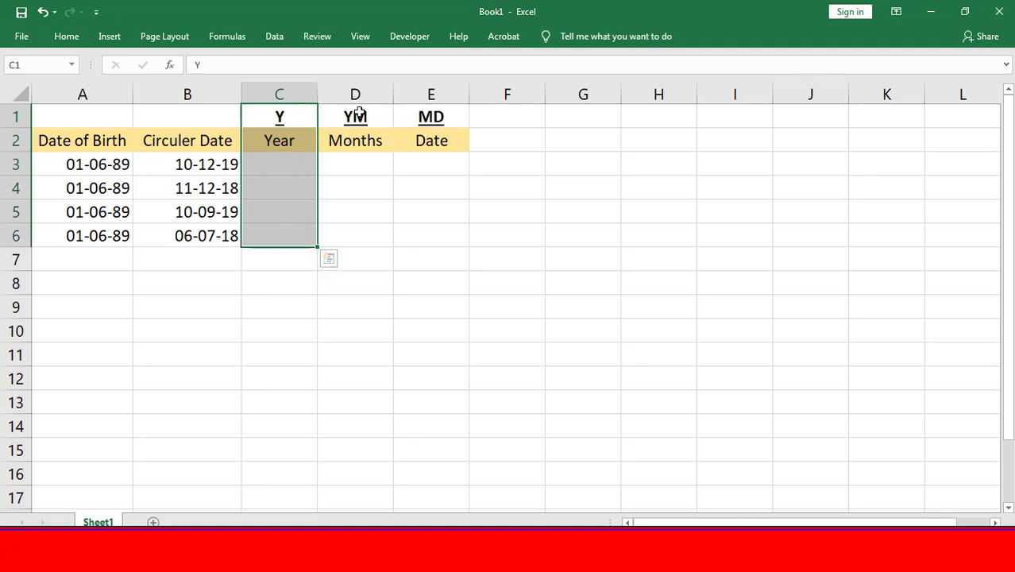
drag(359, 116, 365, 233)
drag(367, 117, 367, 235)
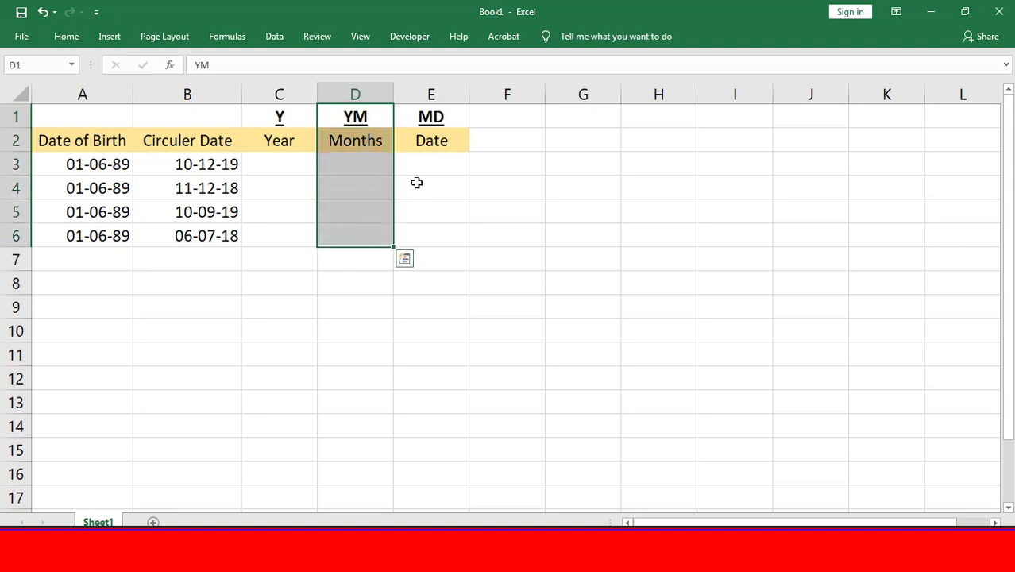
drag(453, 119, 444, 236)
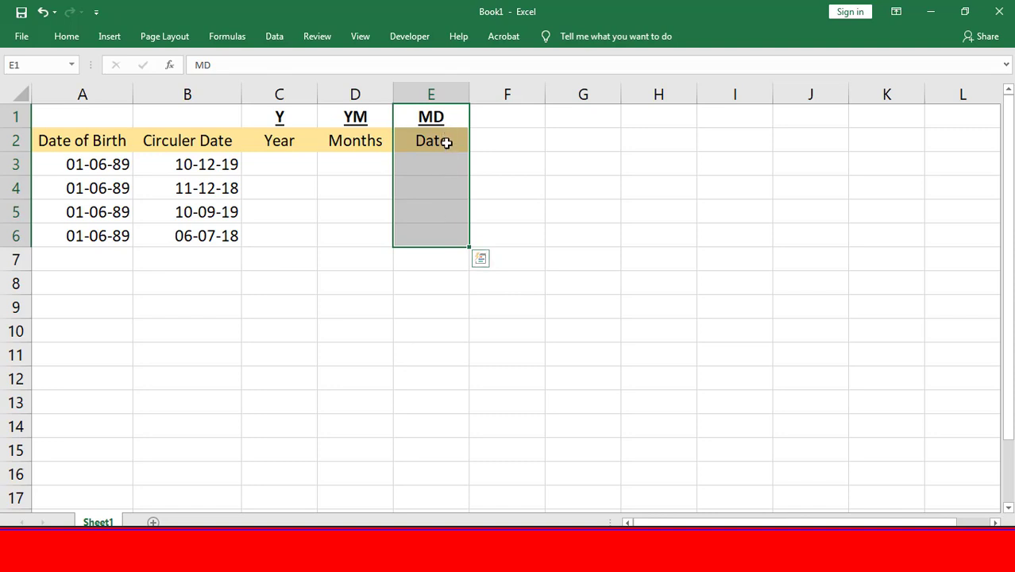
drag(446, 158, 446, 236)
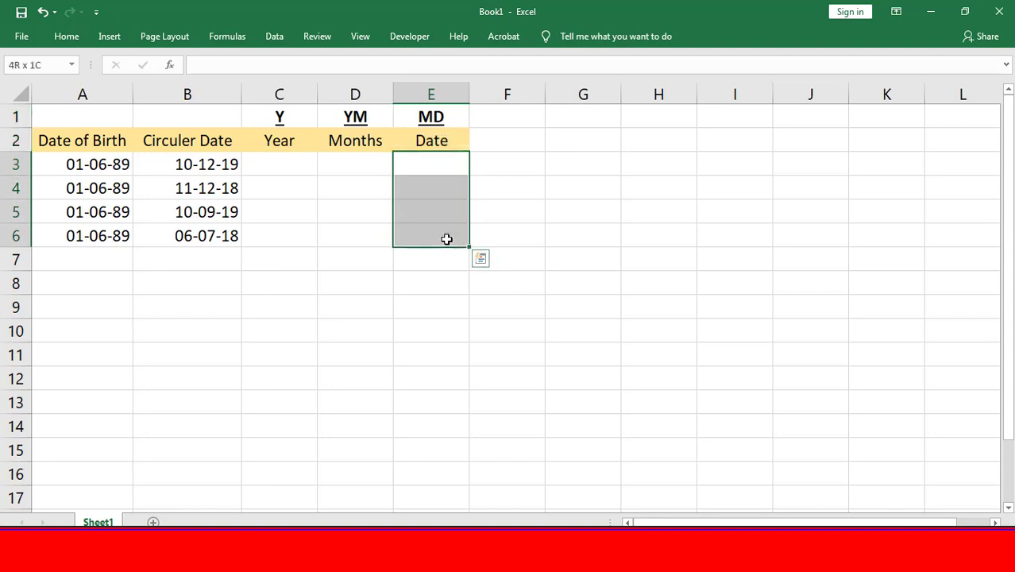
click(276, 116)
drag(276, 117, 272, 235)
drag(378, 116, 373, 239)
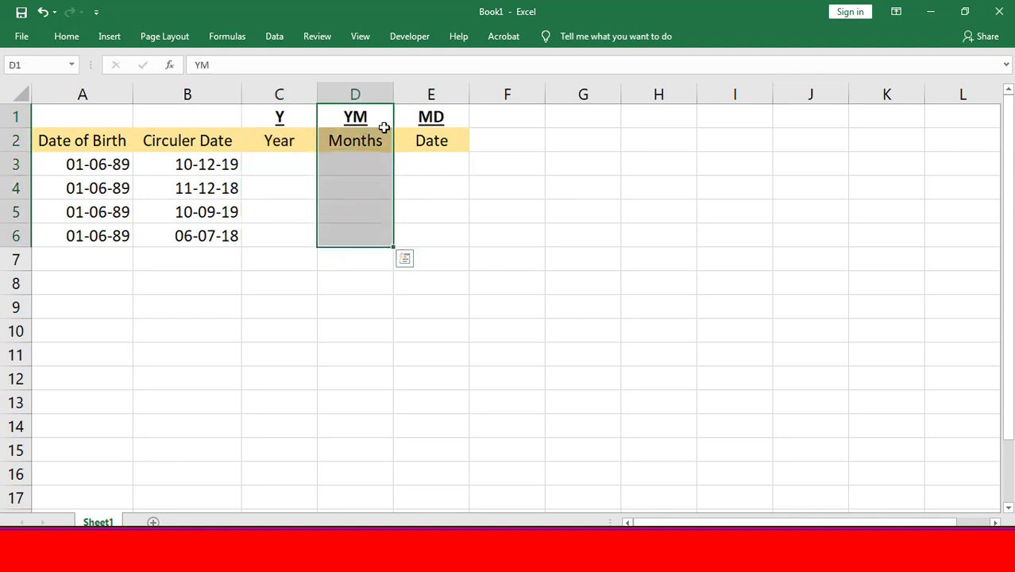
- Enter the formula =DATEDIF(A3,B3,"Y") in C3 to calculate the completed years between the two dates
drag(446, 117, 451, 233)
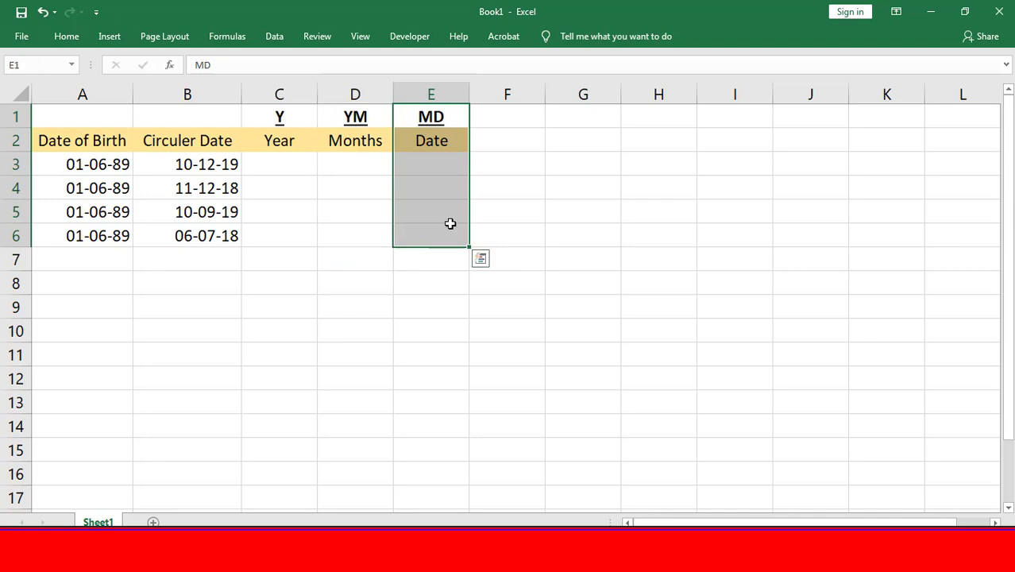
click(297, 162)
text(=)
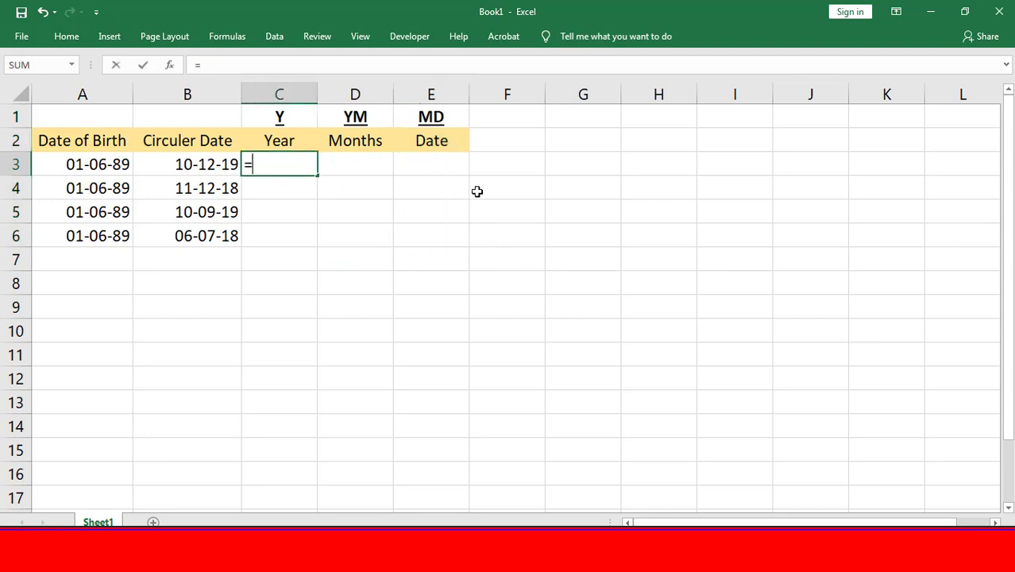
text(date)
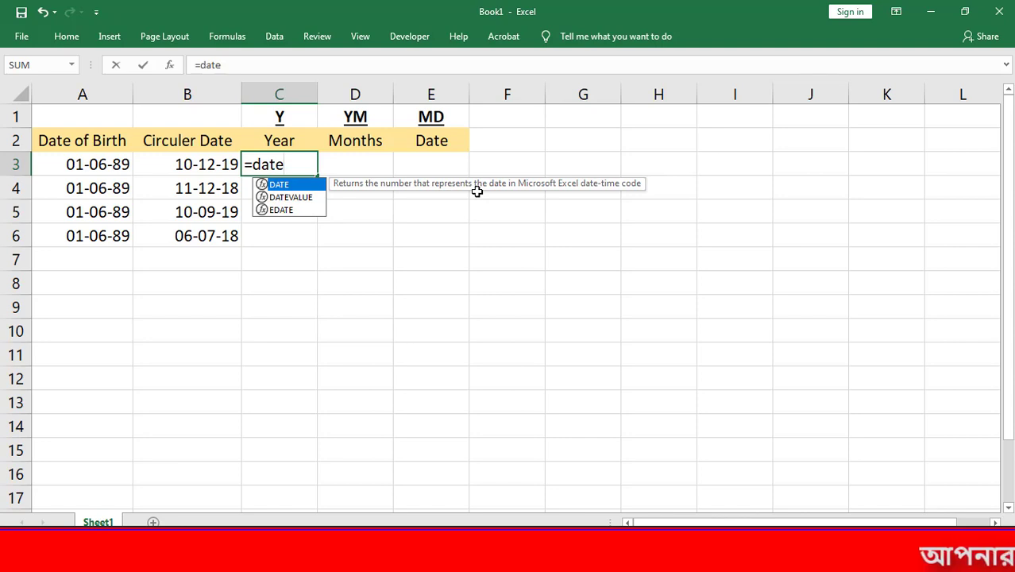
text(dif)
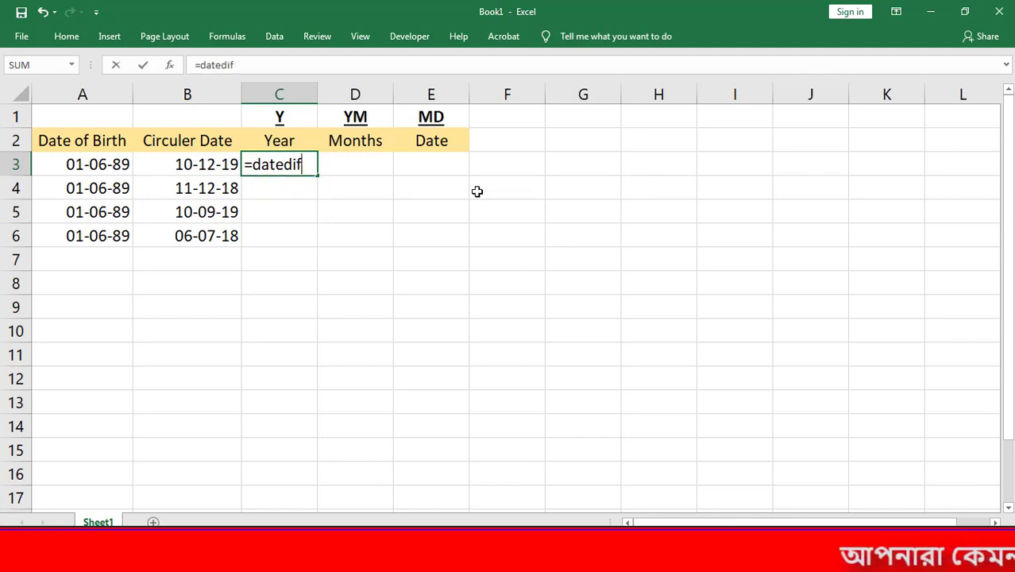
text(()
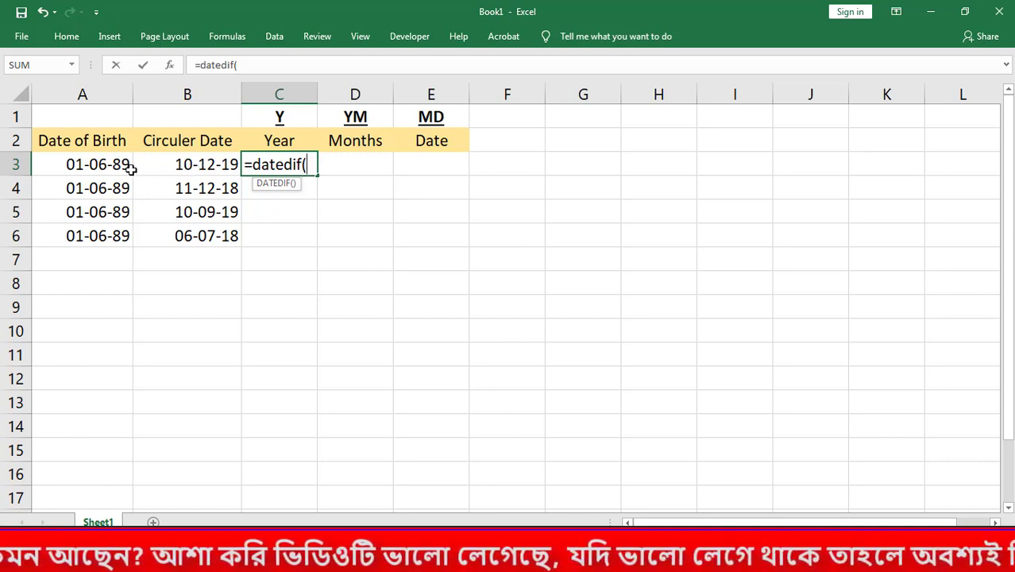
click(104, 162)
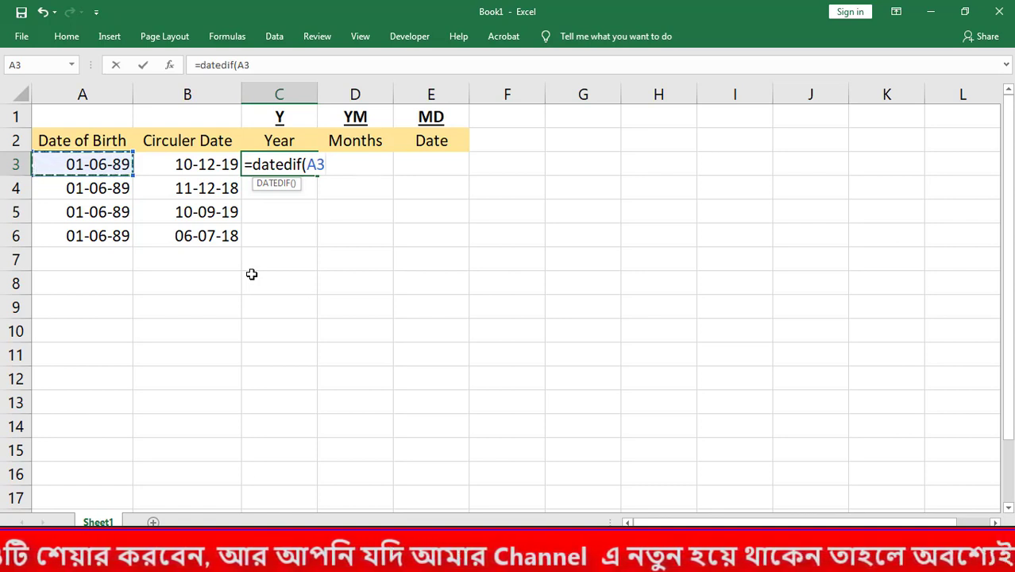
text(,)
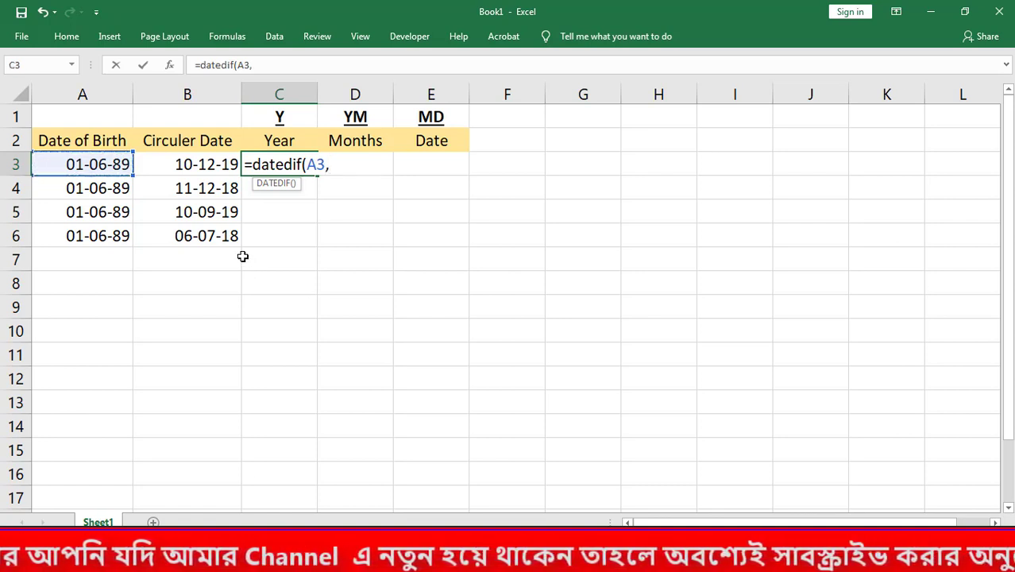
click(200, 167)
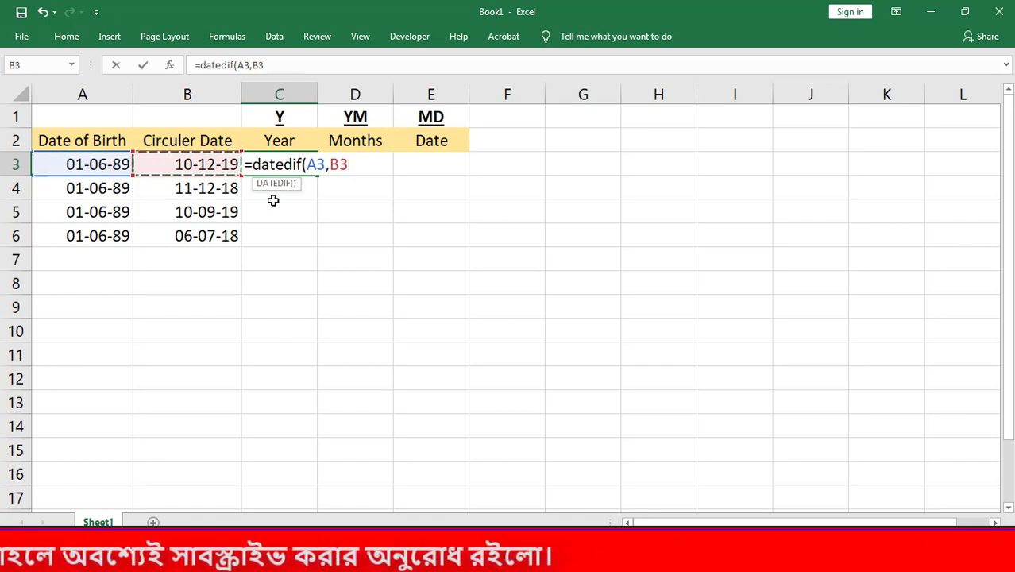
text(,"Y)
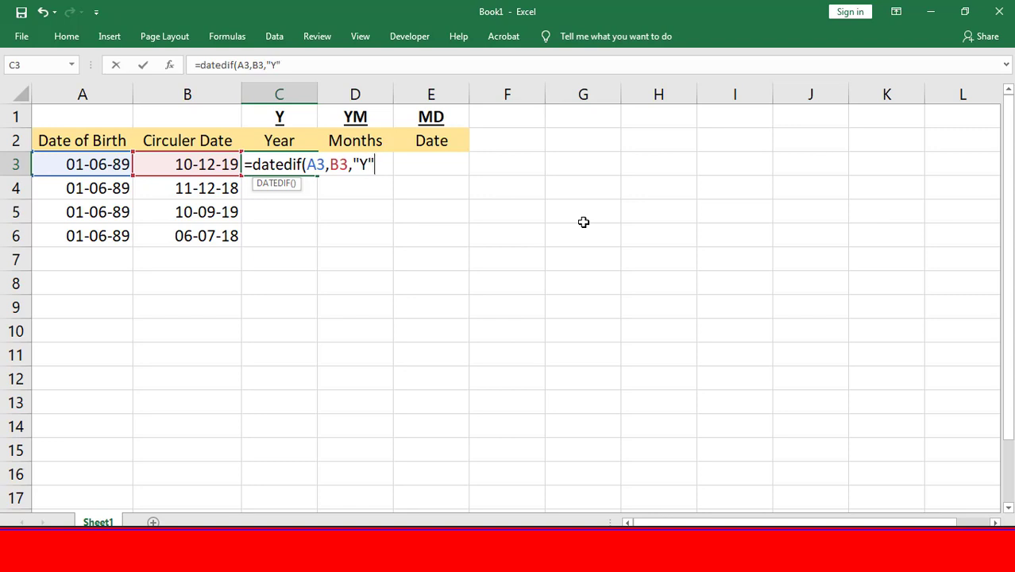
text())
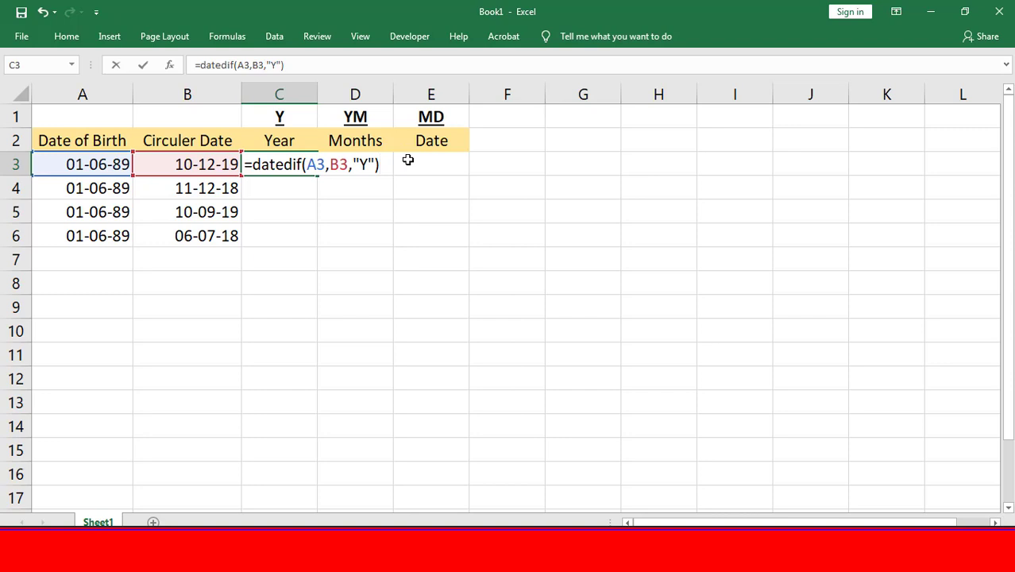
key(Return)
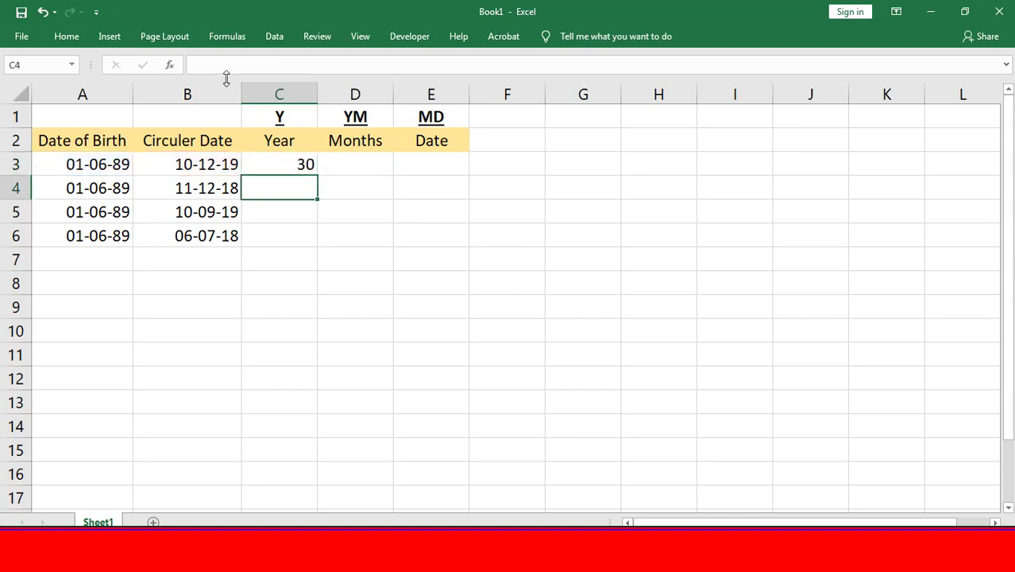
drag(91, 163, 198, 187)
click(295, 210)
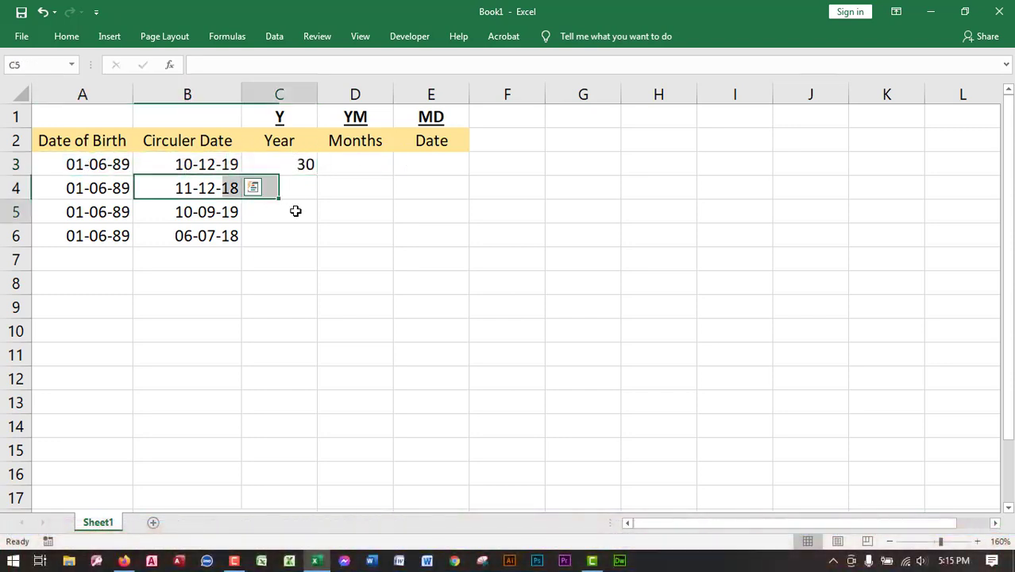
click(302, 167)
- Enter the formula =DATEDIF(A3,B3,"YM") in D3 to calculate the remaining months
click(358, 165)
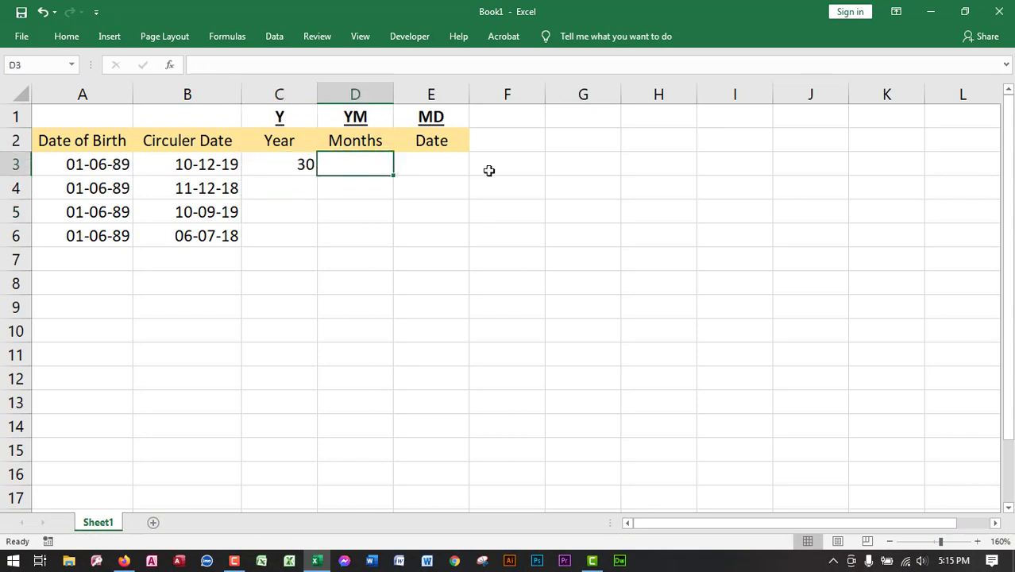
text(=)
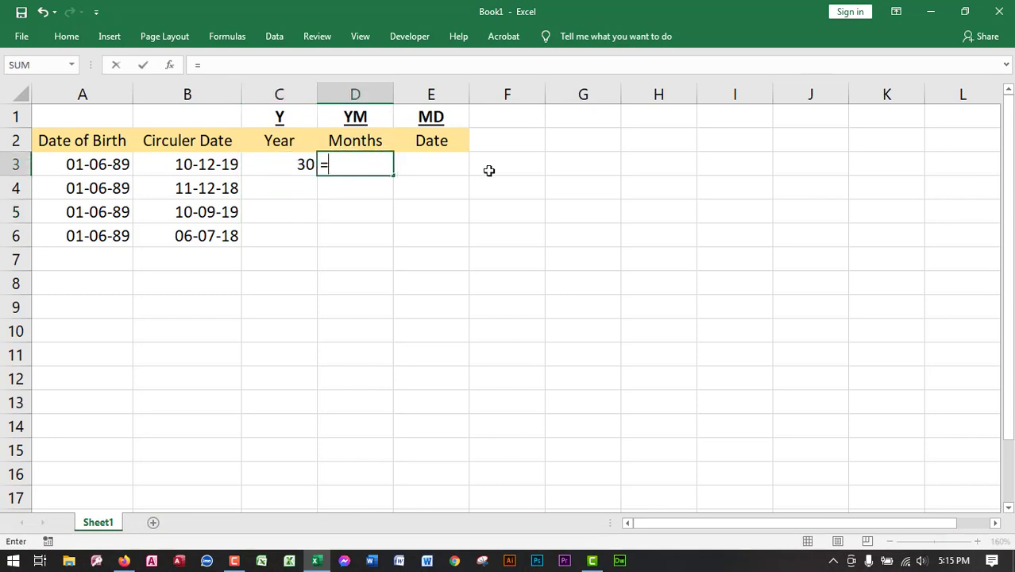
text(dated)
key(BackSpace)
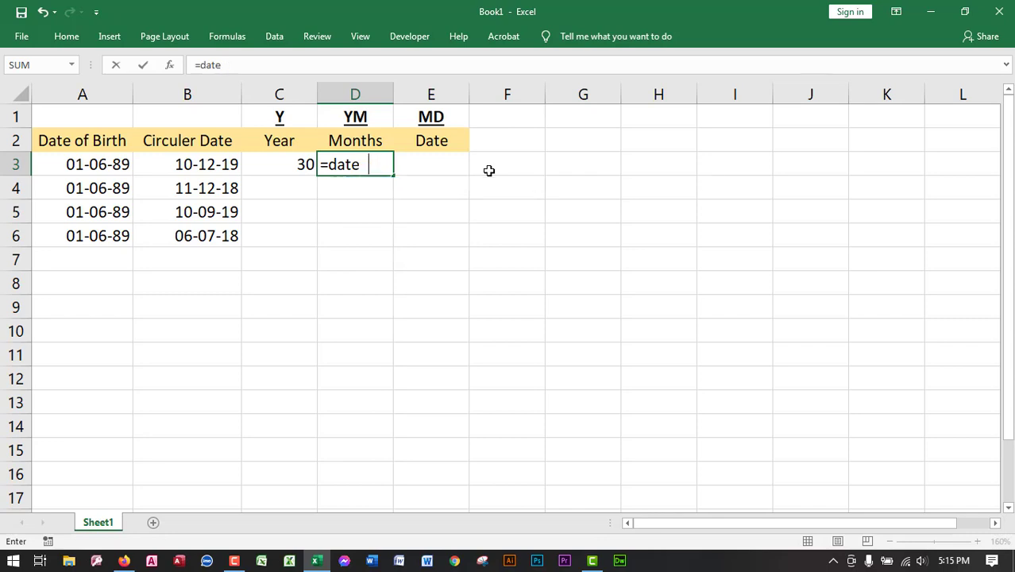
text(dif()
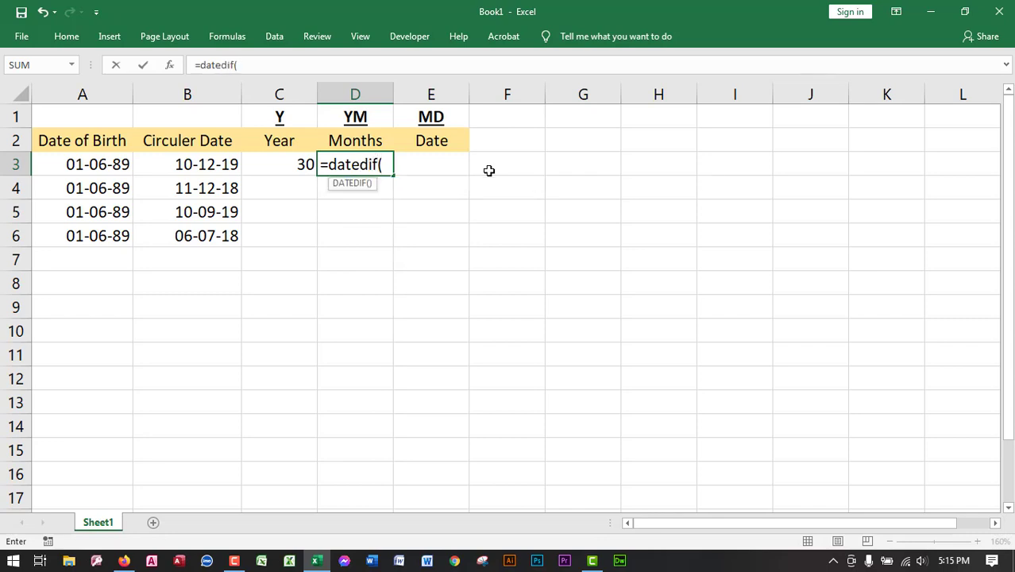
click(98, 165)
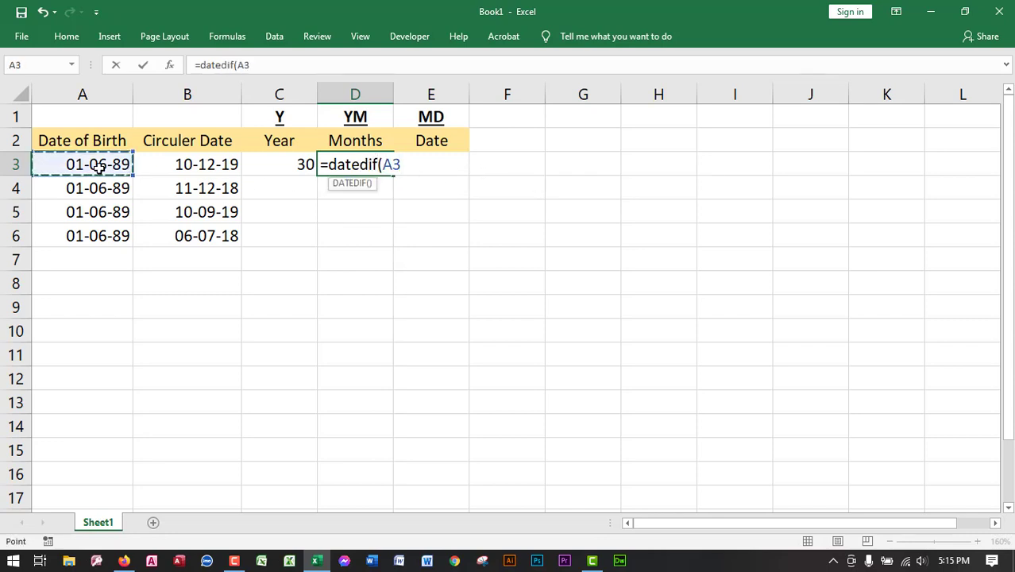
text(,)
click(208, 165)
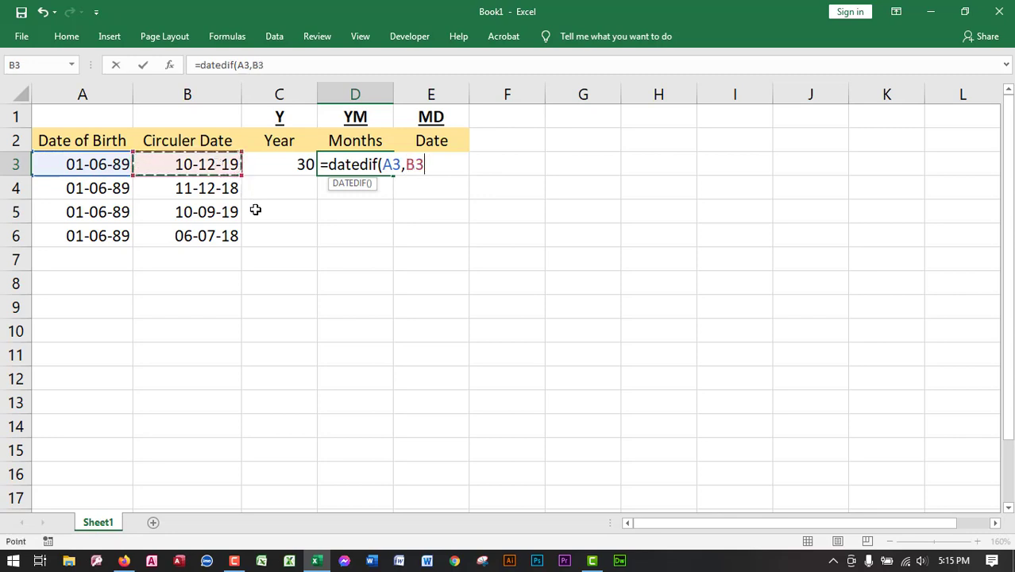
text(,)
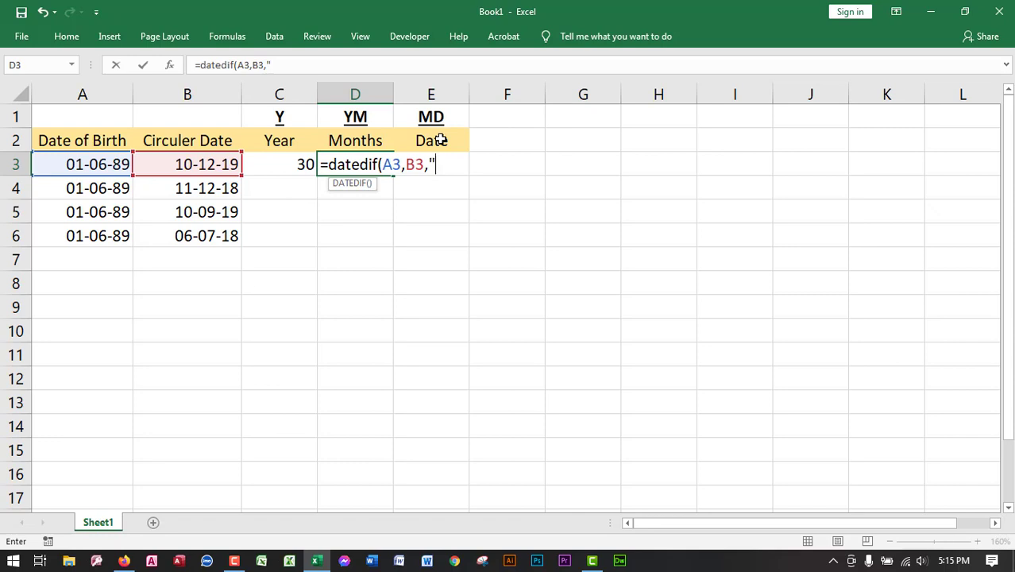
text(M"))
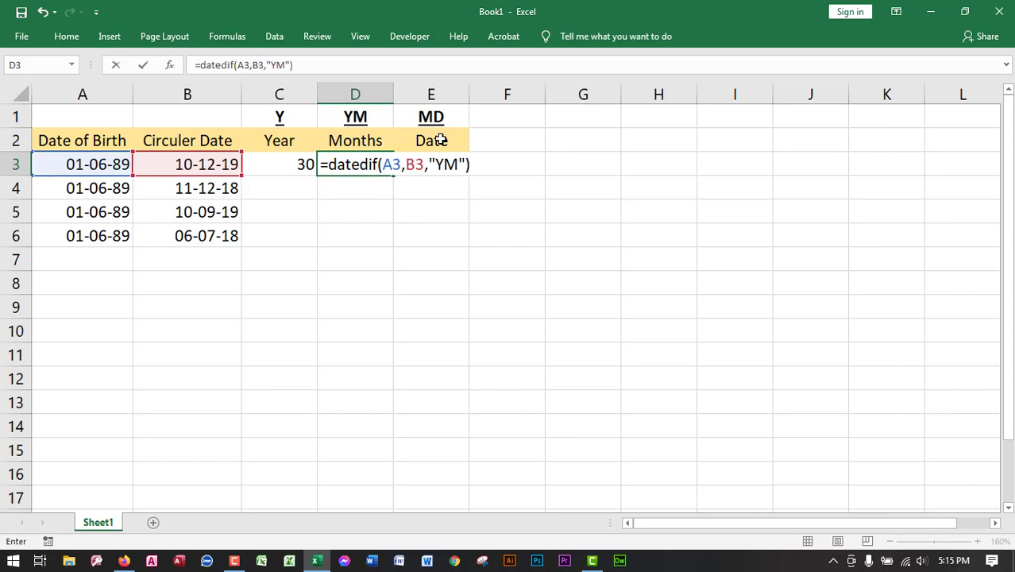
key(Return)
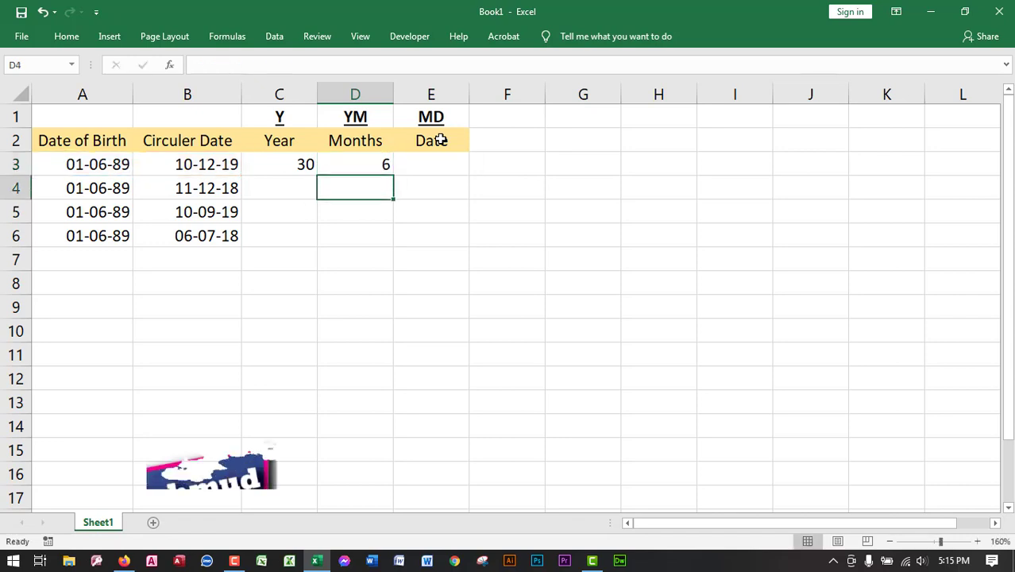
click(349, 164)
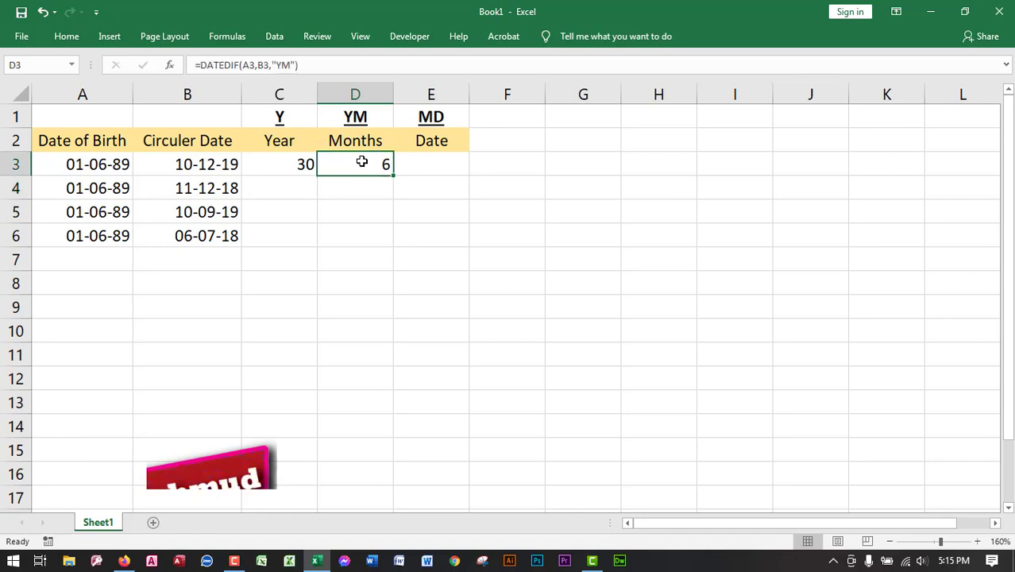
- Enter the formula =DATEDIF(A3,B3,"MD") in E3 to calculate the remaining days
click(436, 163)
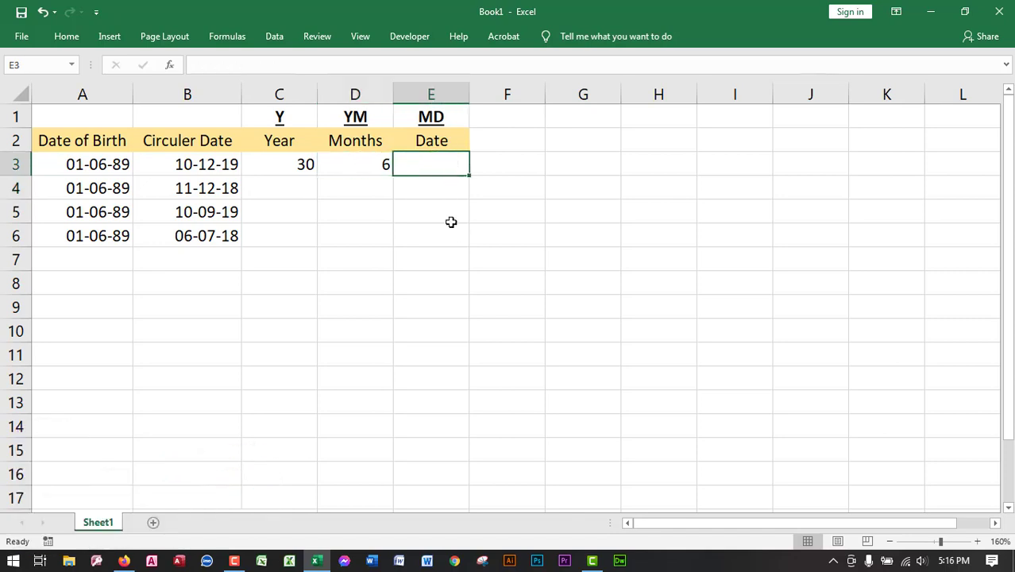
text(=date)
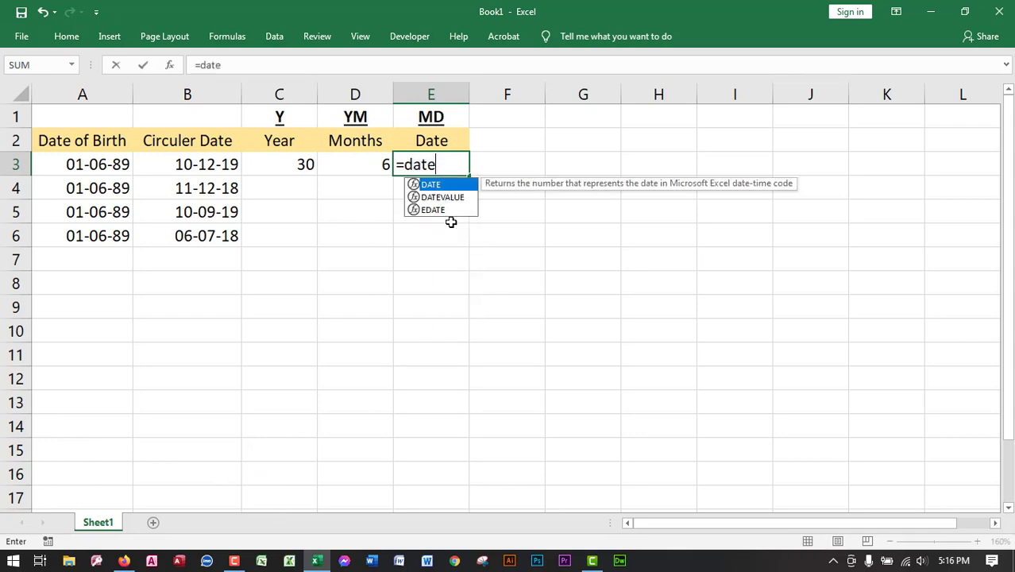
text(dif()
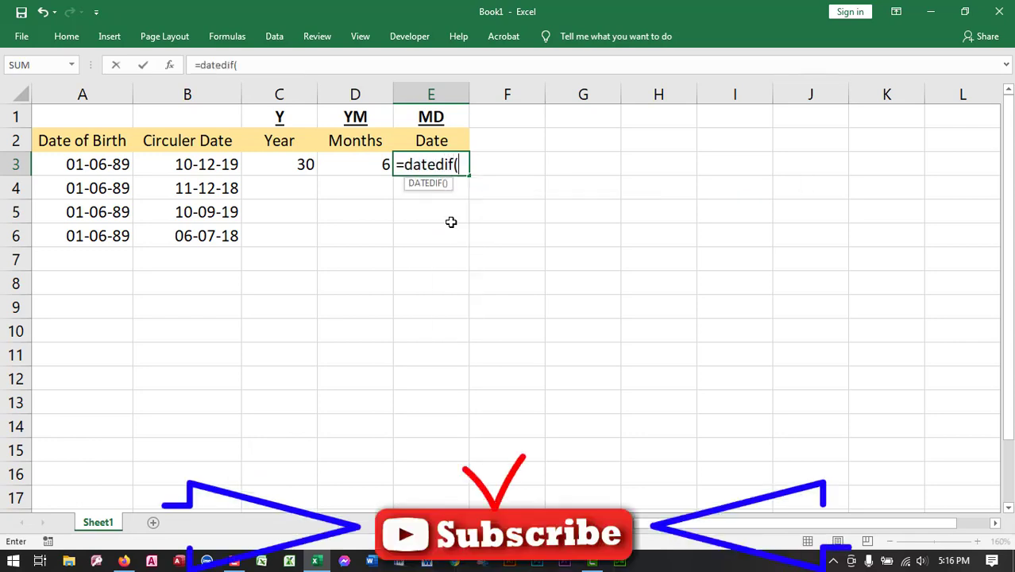
click(104, 169)
text(,)
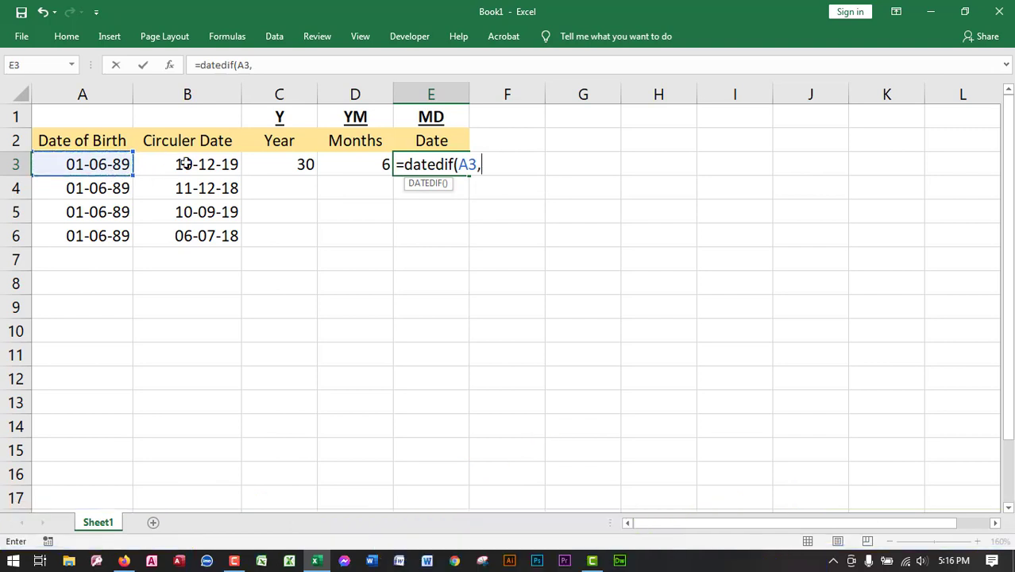
click(194, 165)
text(,)
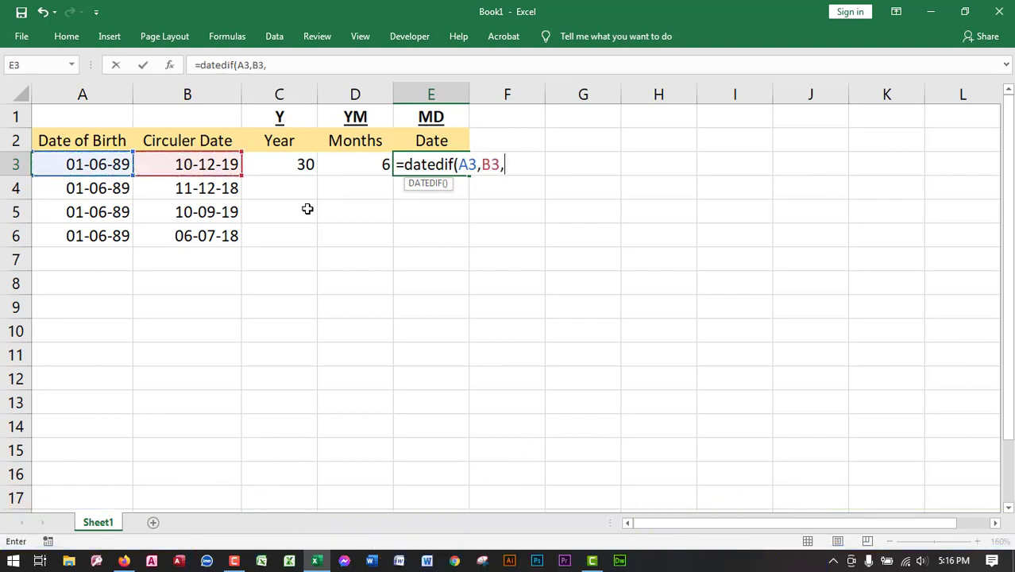
text(")
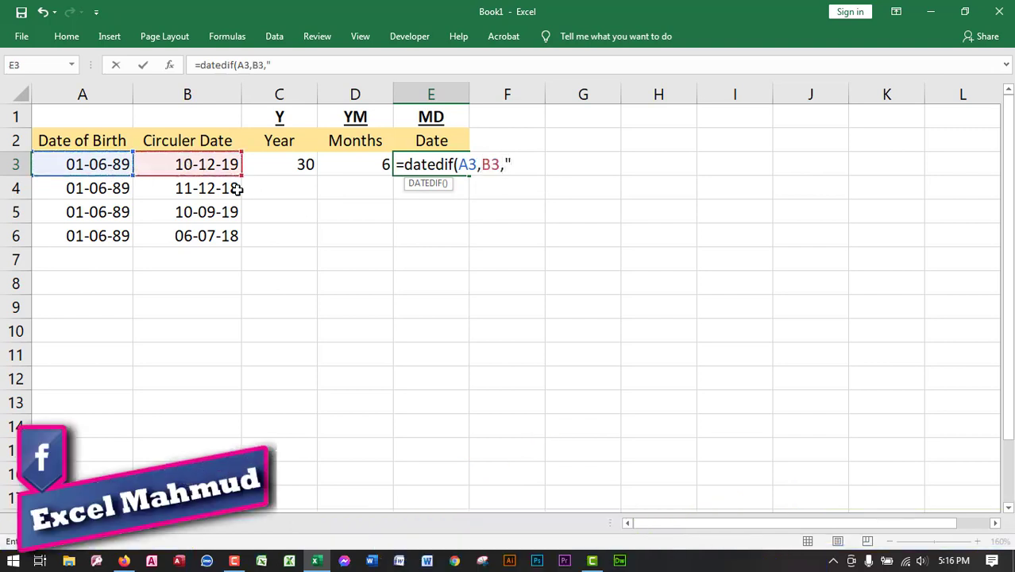
text(N)
key(BackSpace)
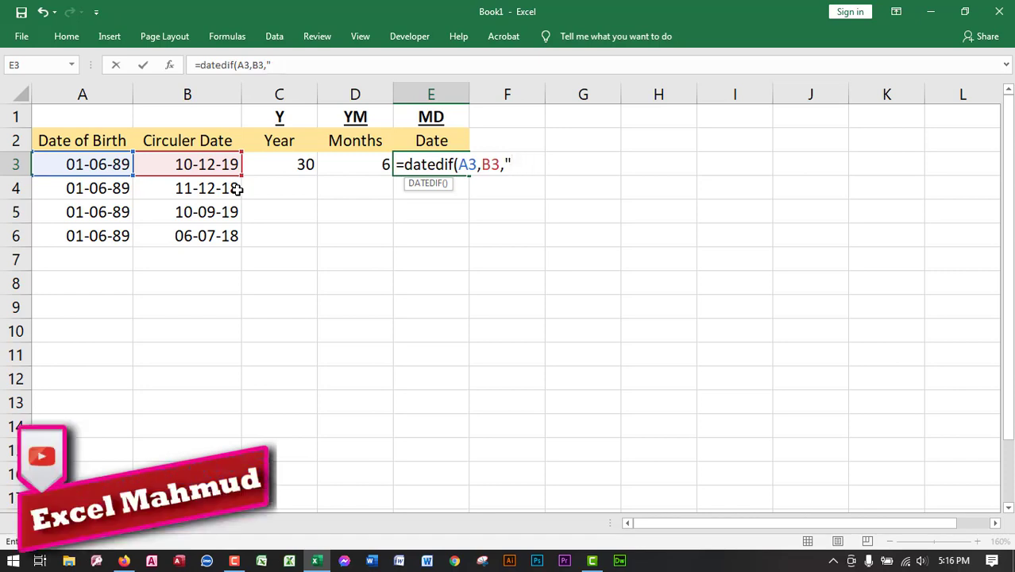
text(MD"))
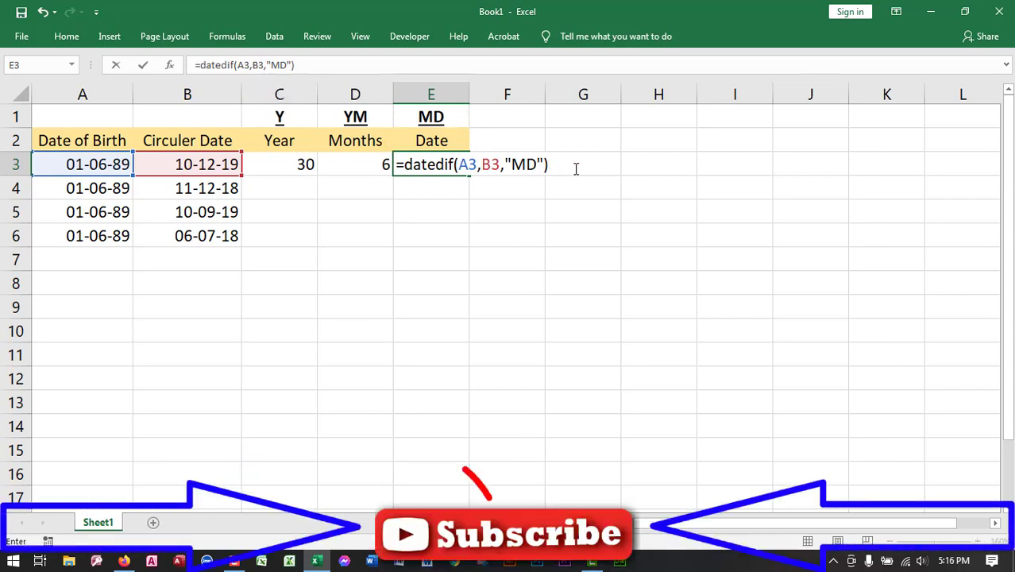
key(Return)
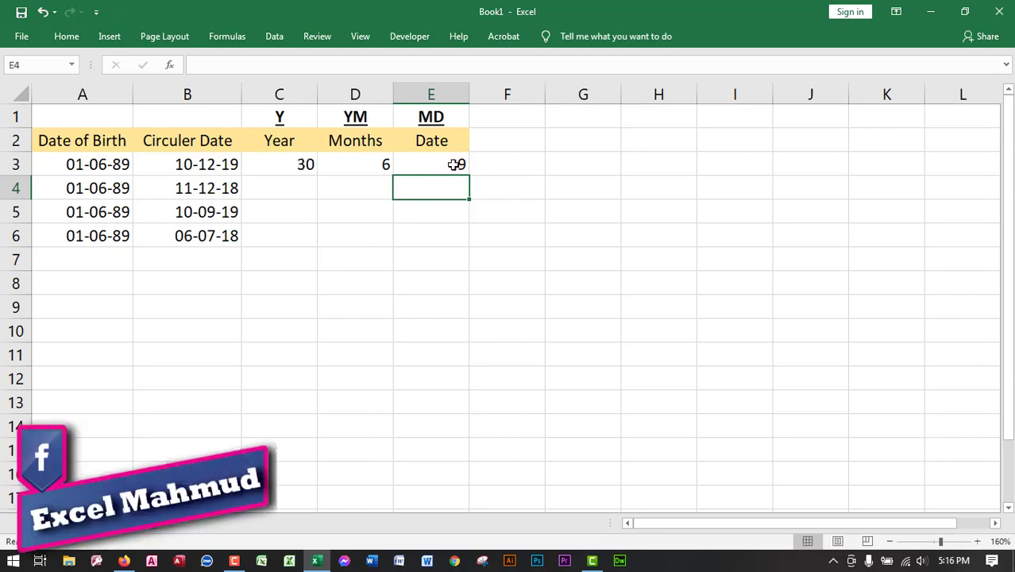
- Compare the age results in C3:E3 with the dates in A3:B3 and the empty cells C4:E6 below
click(272, 164)
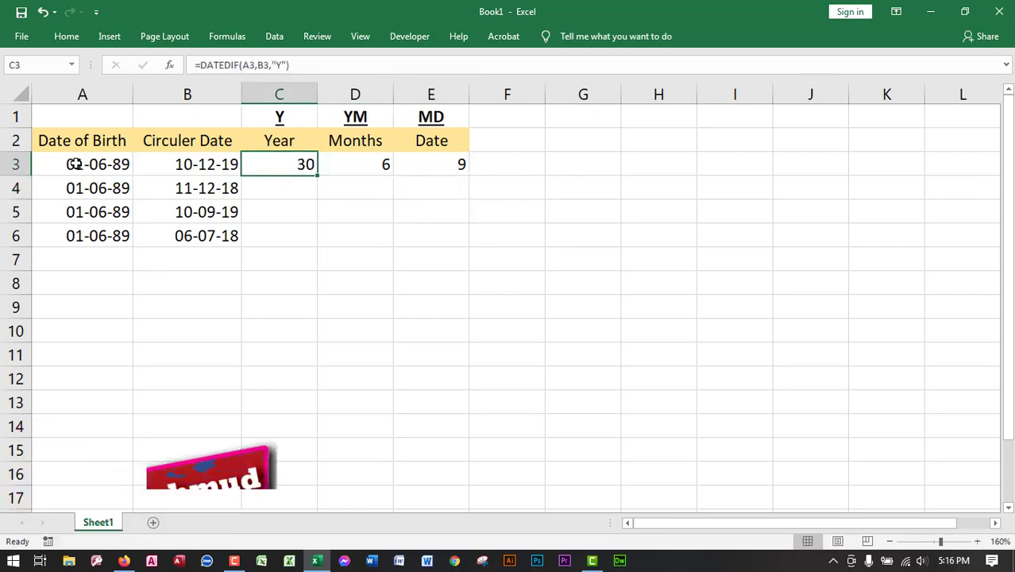
drag(84, 163, 176, 157)
drag(284, 162, 396, 163)
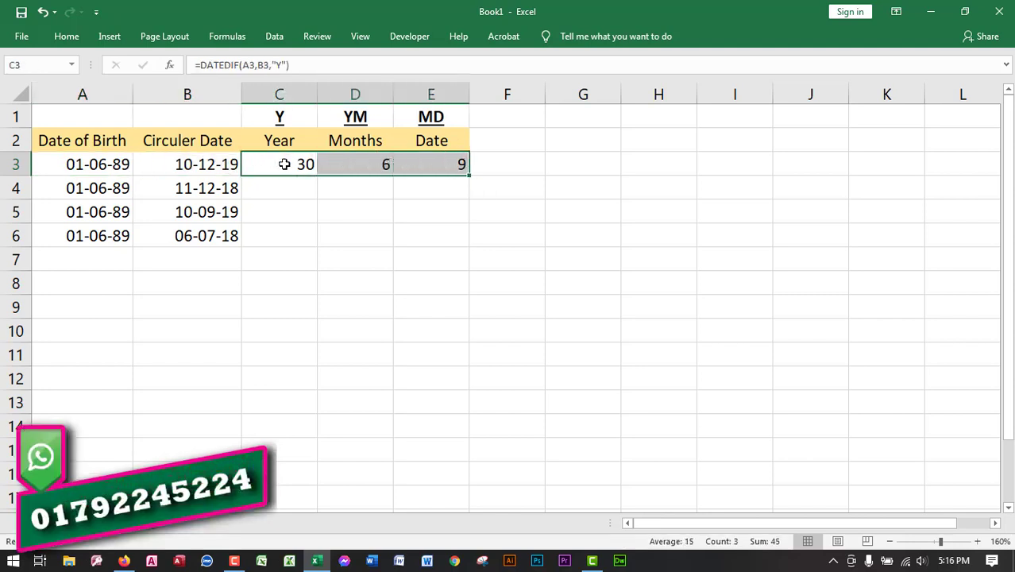
drag(283, 163, 402, 163)
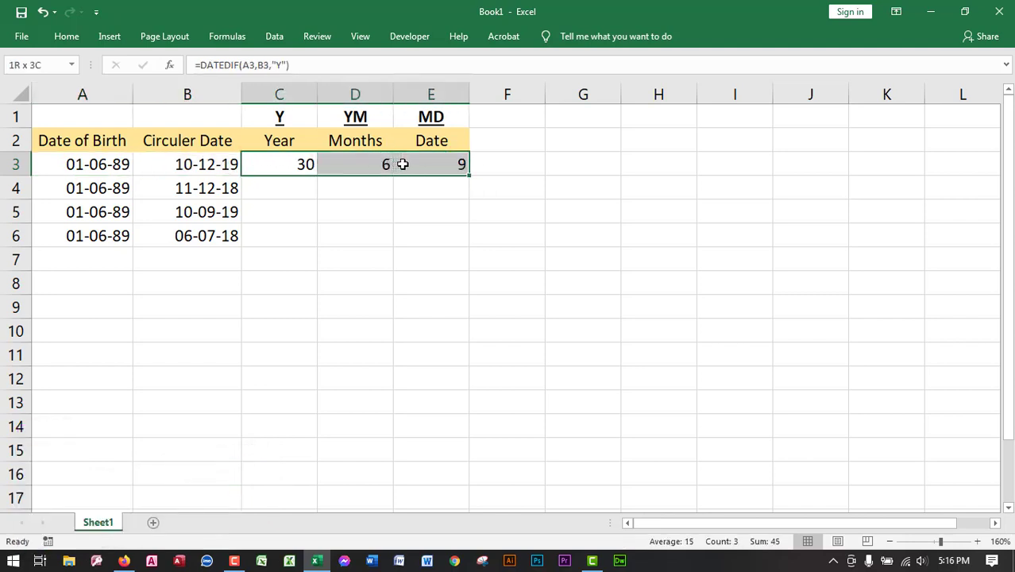
drag(291, 184, 438, 246)
drag(290, 166, 421, 166)
drag(276, 161, 435, 162)
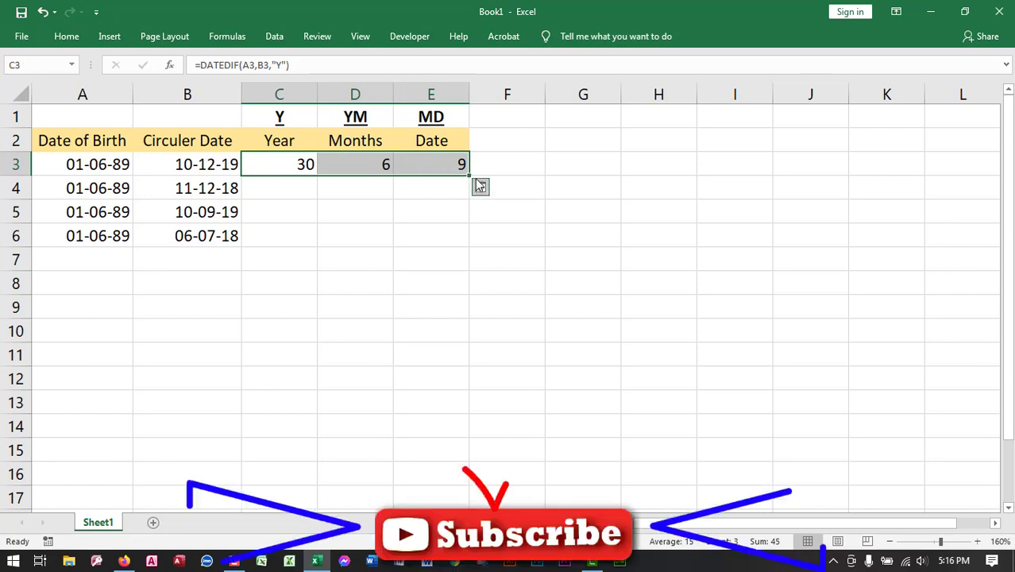
- Fill the DATEDIF formulas in C3:E3 down through row 6
drag(473, 173, 478, 239)
key(ctrl+z)
drag(290, 173, 424, 170)
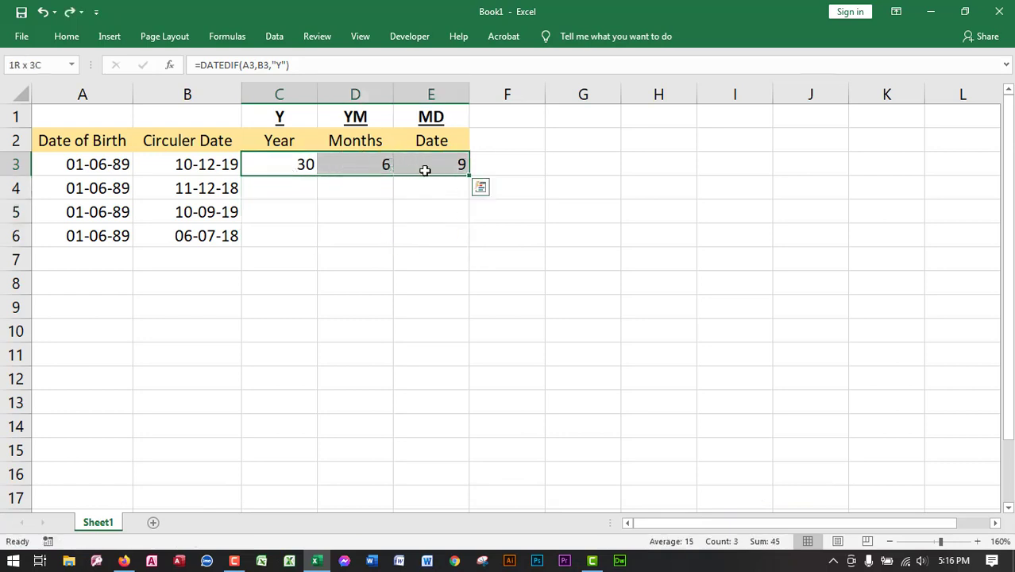
double_click(470, 175)
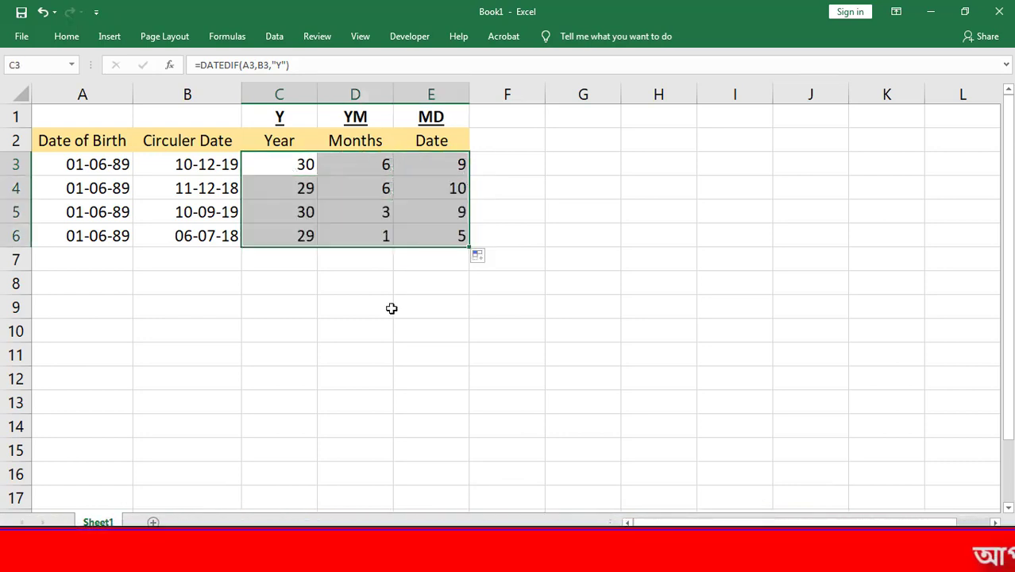
drag(300, 231, 416, 231)
drag(310, 193, 414, 186)
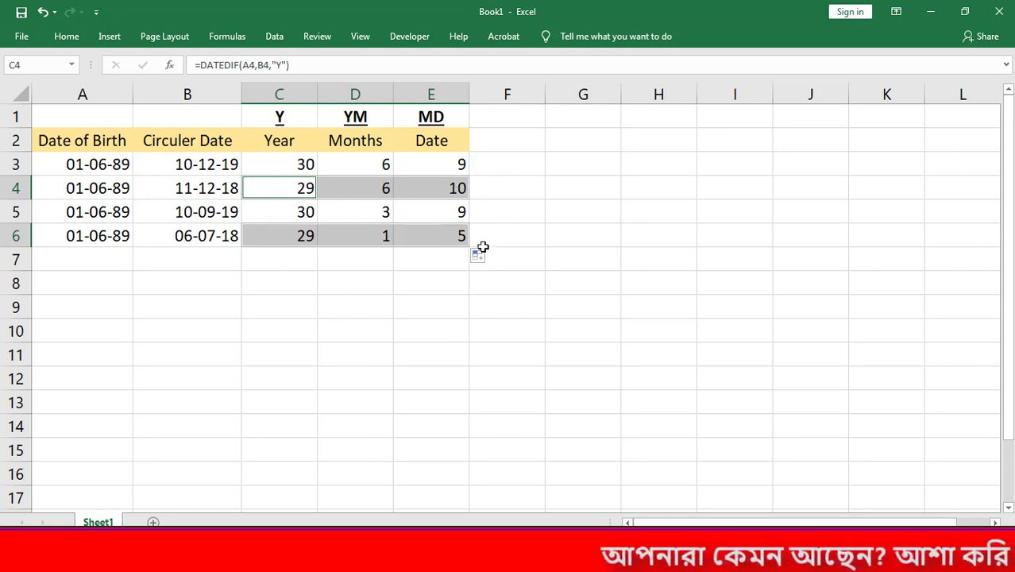
click(287, 264)
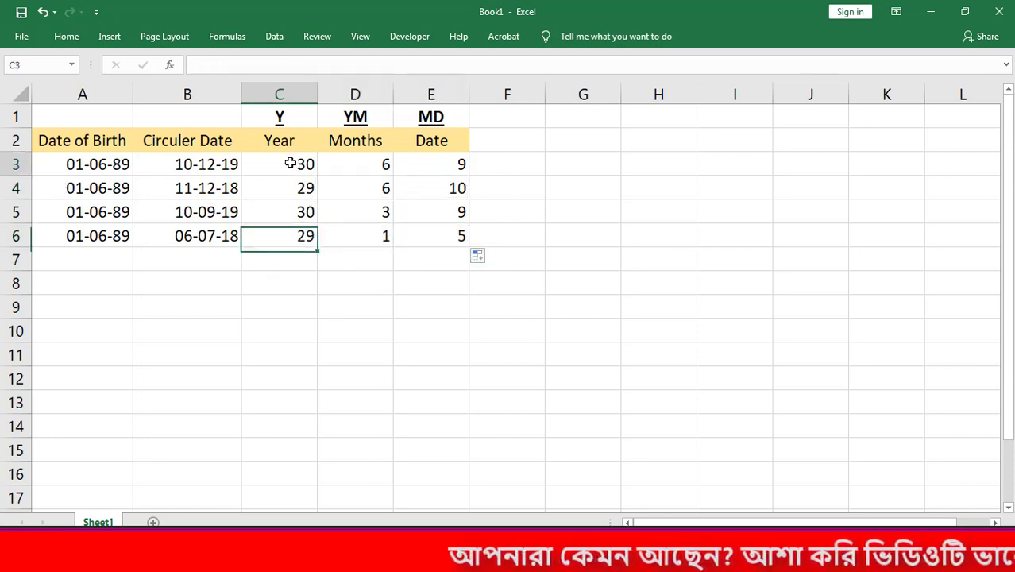
drag(292, 166, 456, 236)
- Start a formula in F3 that joins the years in C3 with the text "Year, " (=C3&"Year, "&)
click(502, 163)
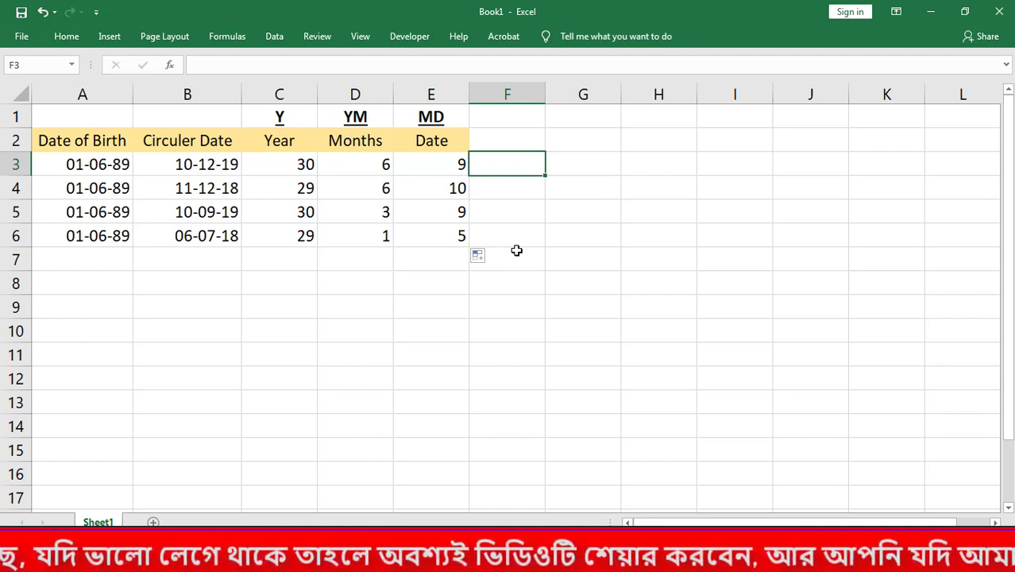
text(=-)
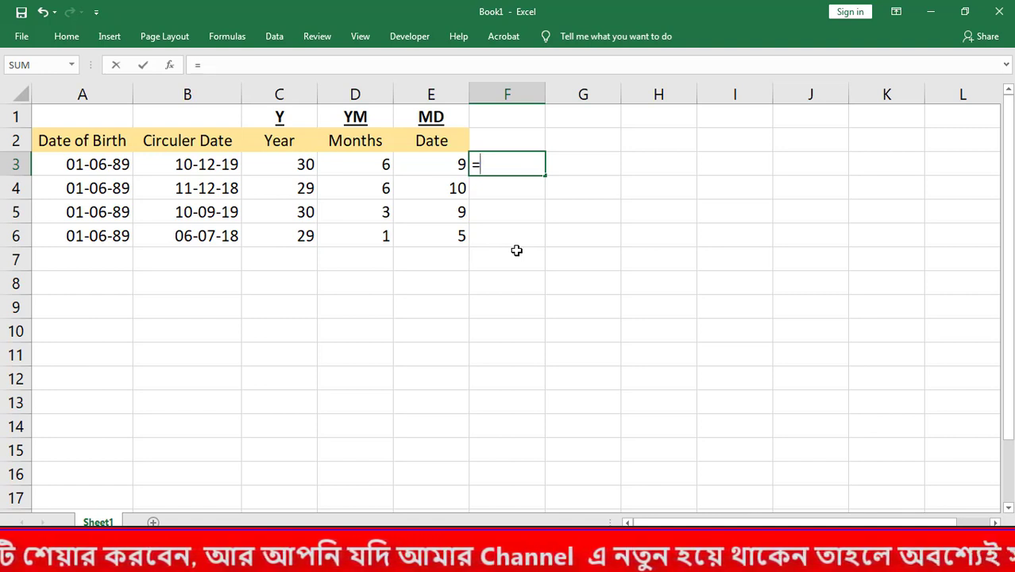
click(295, 166)
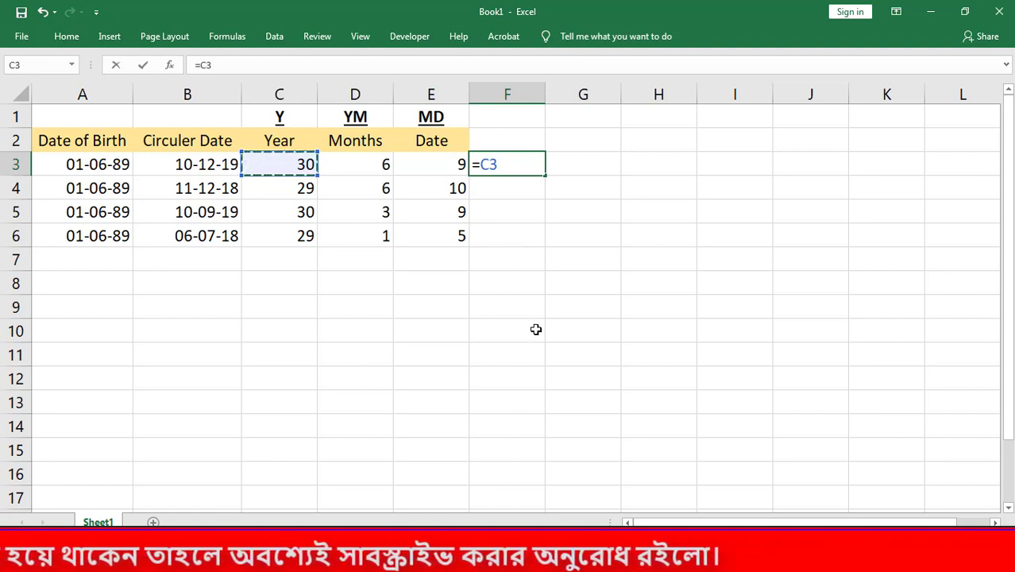
text(&)
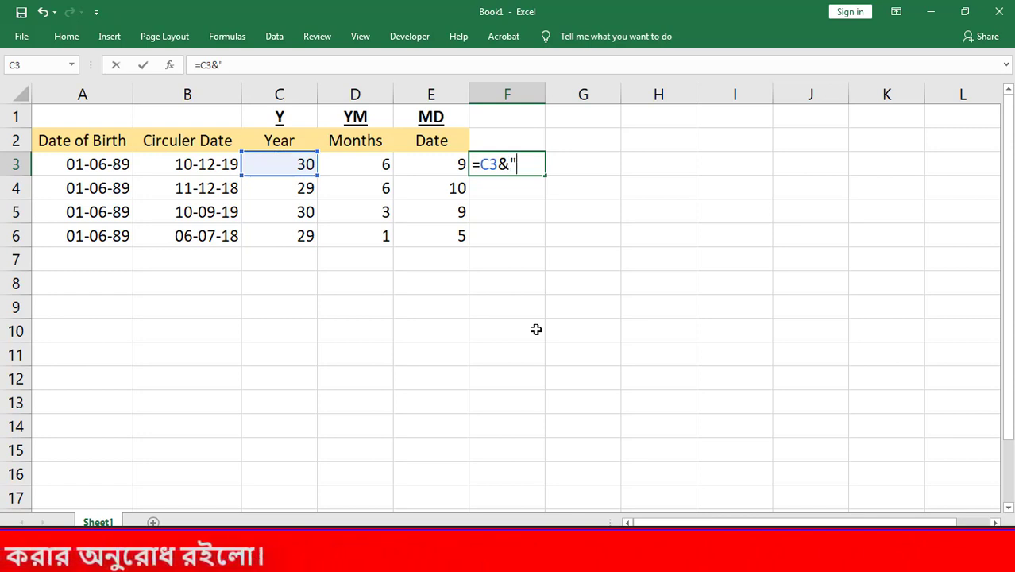
text("Y)
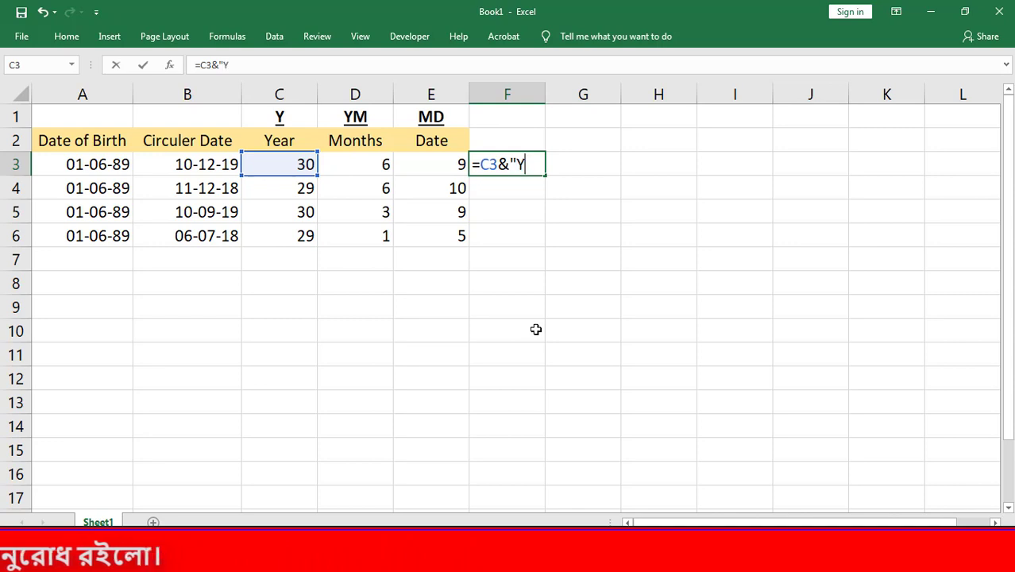
text(ear)
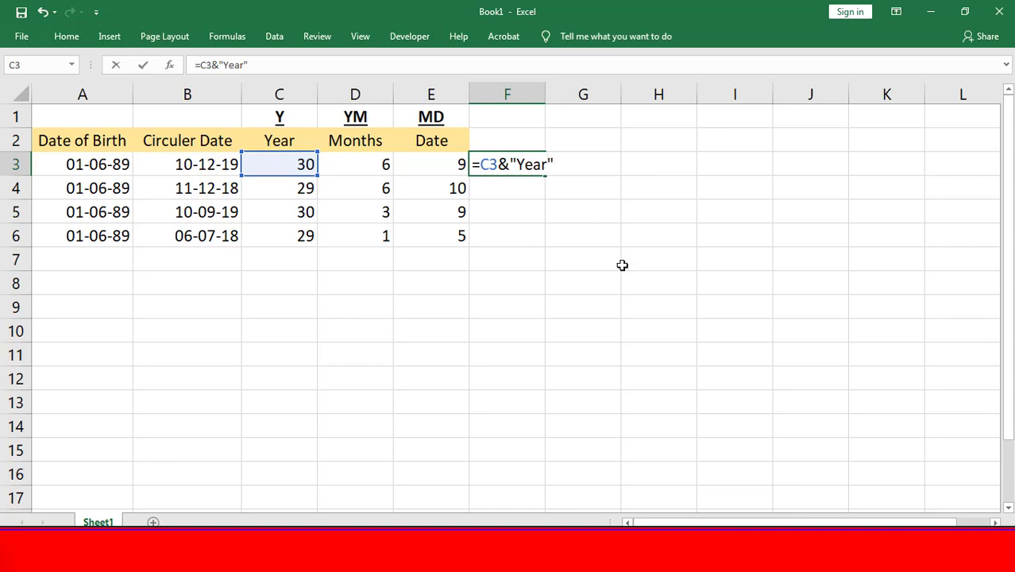
text(,)
text(&)
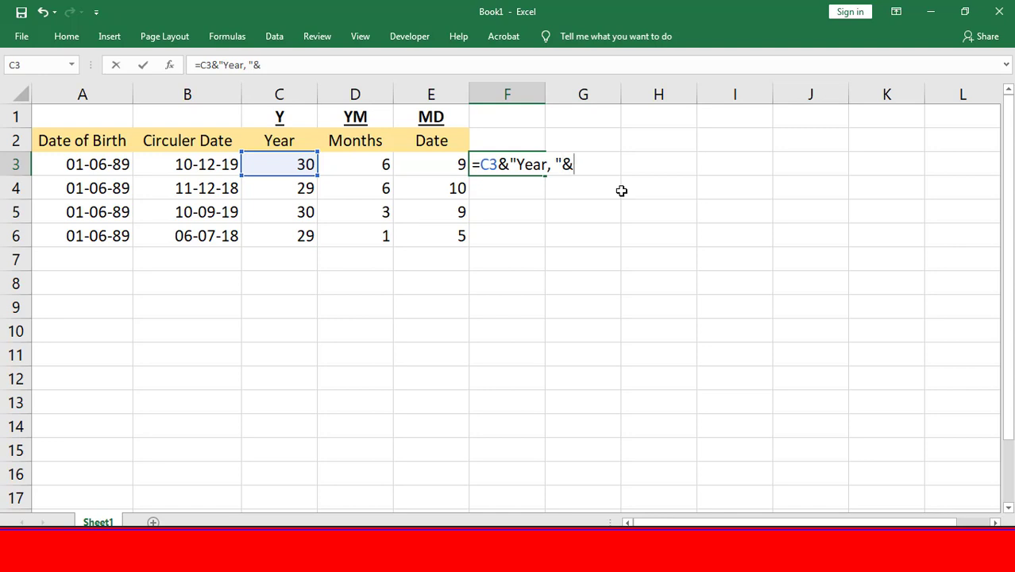
- Extend the F3 formula with the months in D3 and the text "Months, " (D3&"Months, "&)
click(360, 164)
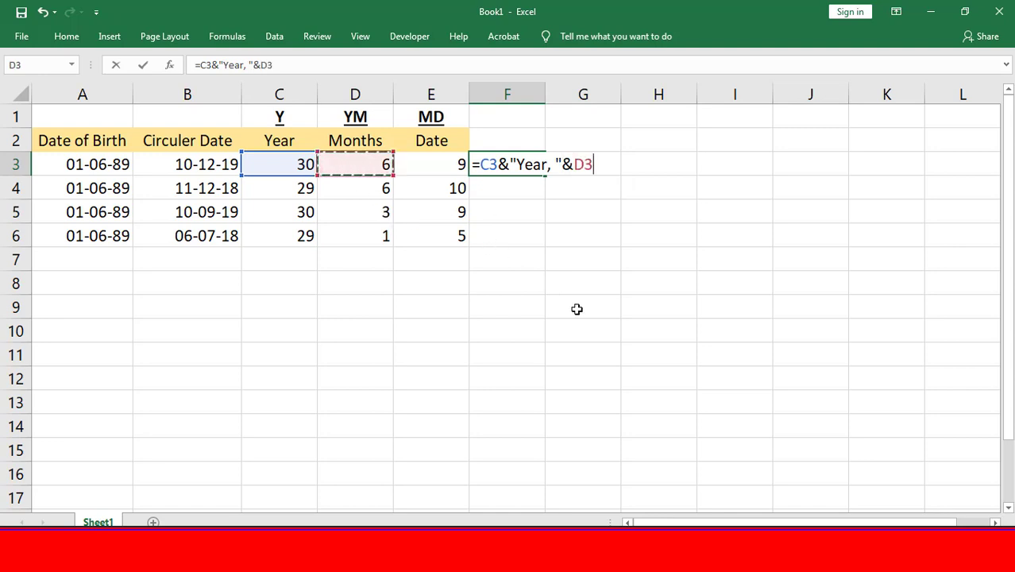
text(&")
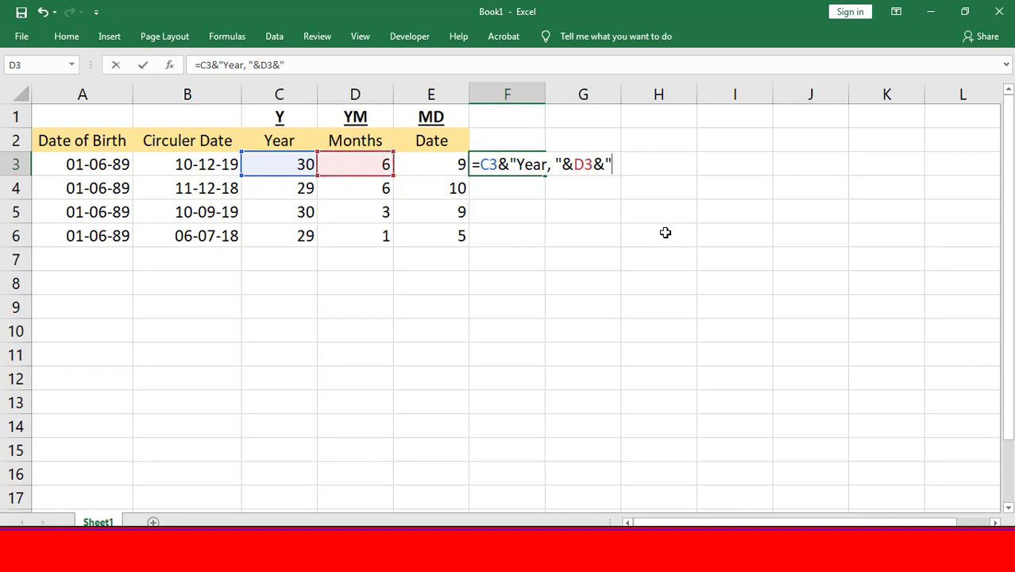
text(Month)
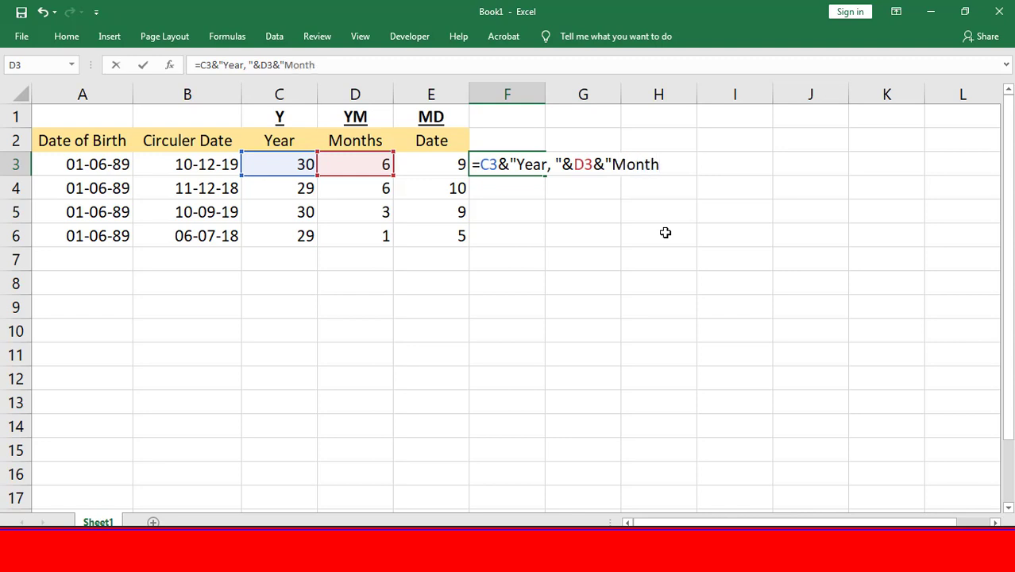
text(s,)
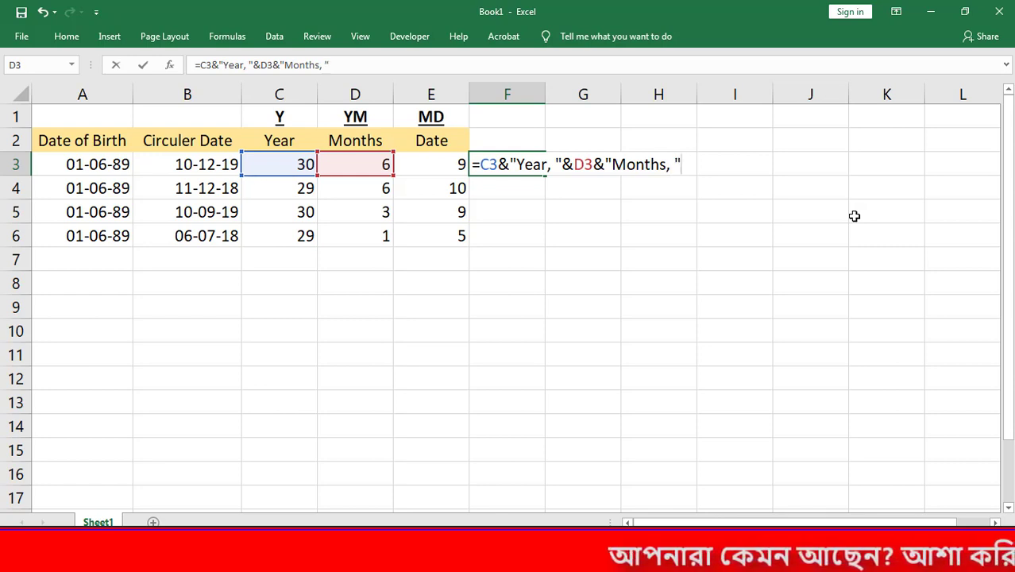
text(&)
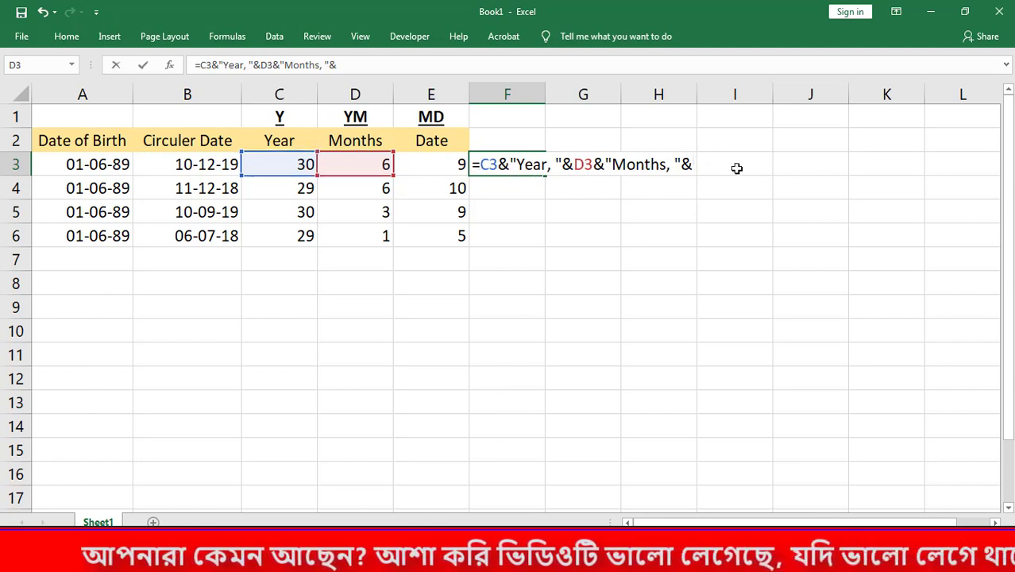
- Complete the F3 formula with the days in E3 and the text "Day" (E3&"Day")
click(438, 163)
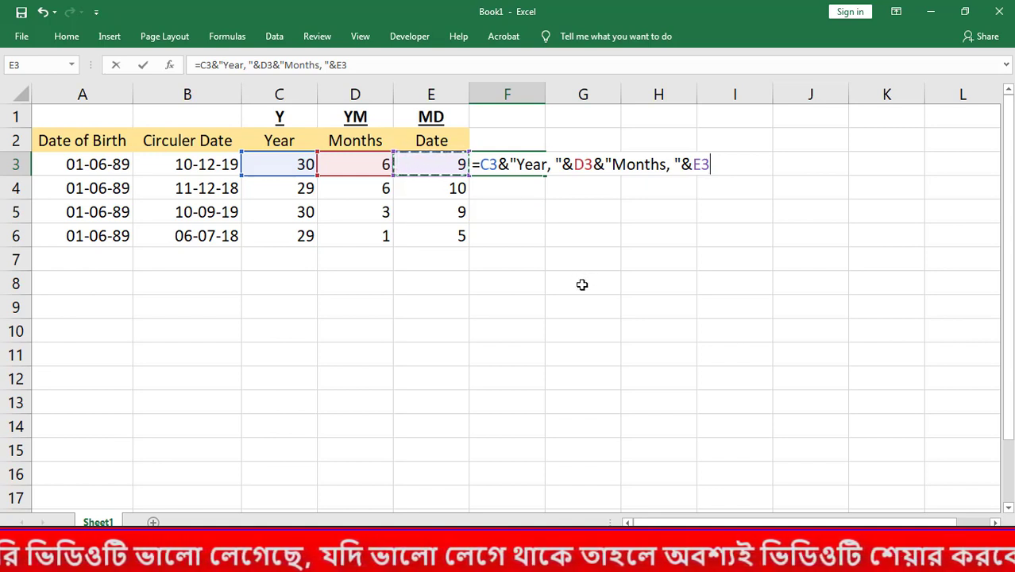
text(&)
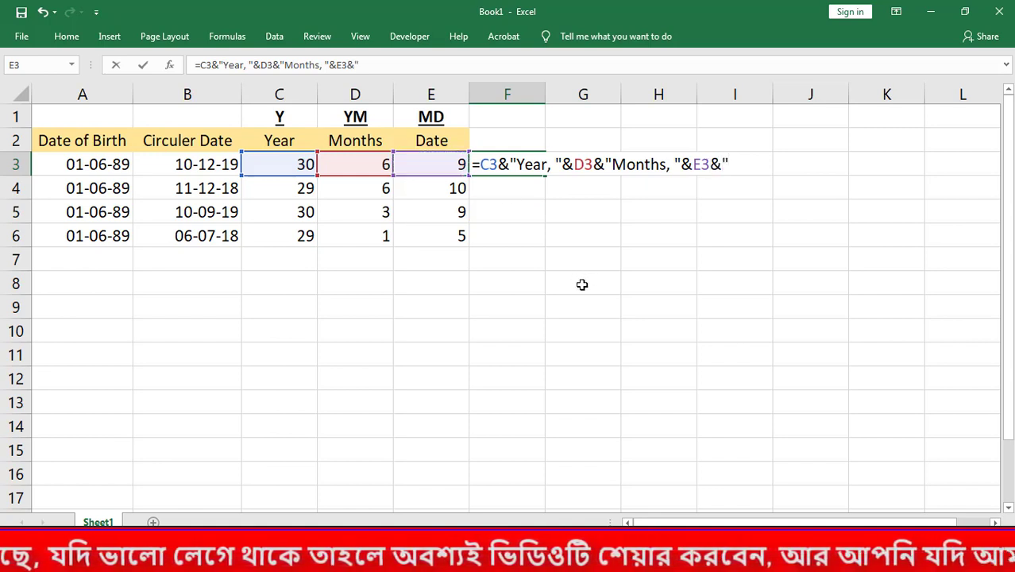
text("Day)
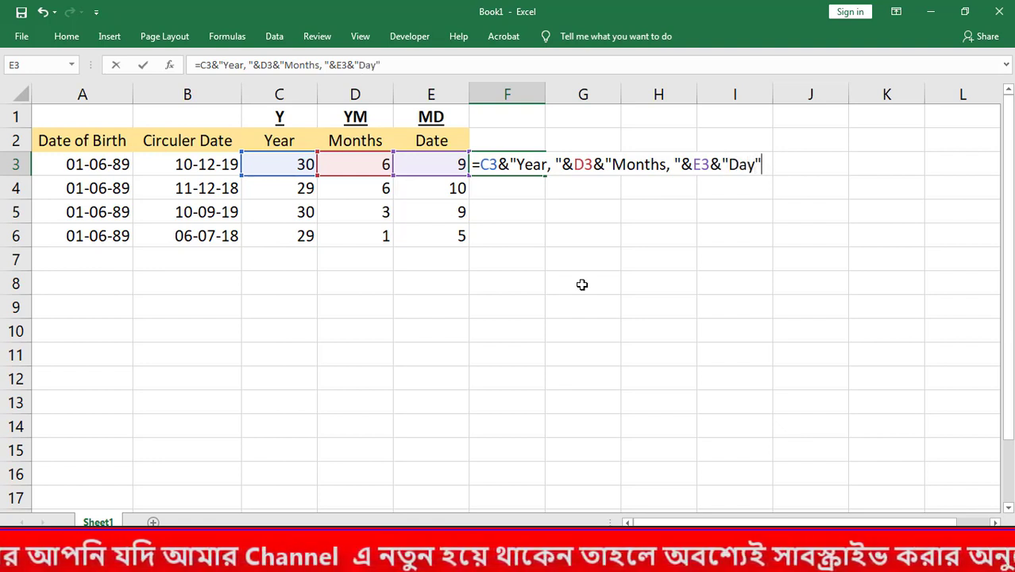
text(")
key(Return)
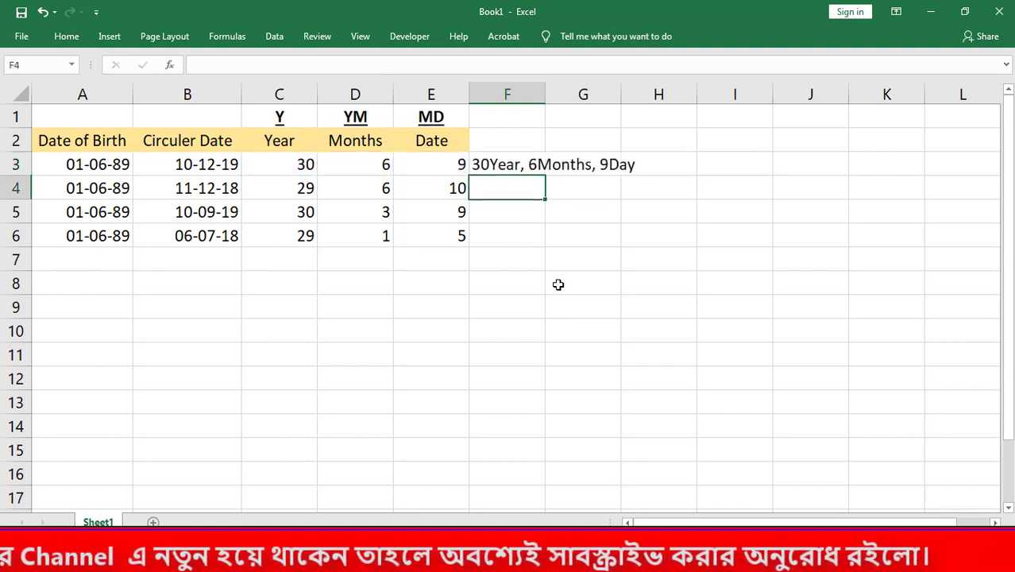
- Widen column F to fit its text and fill the F3 formula down to F6
double_click(544, 87)
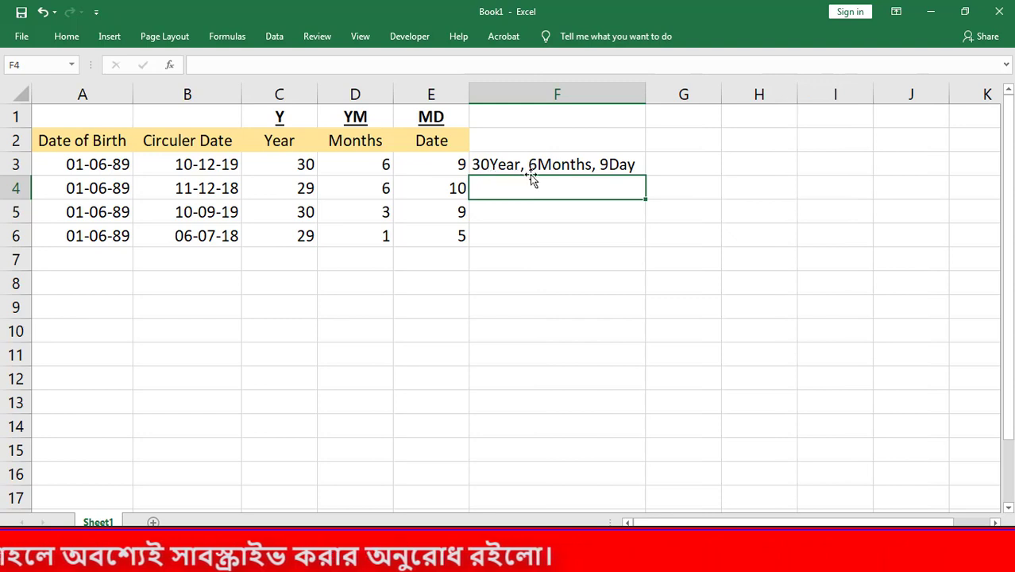
click(640, 165)
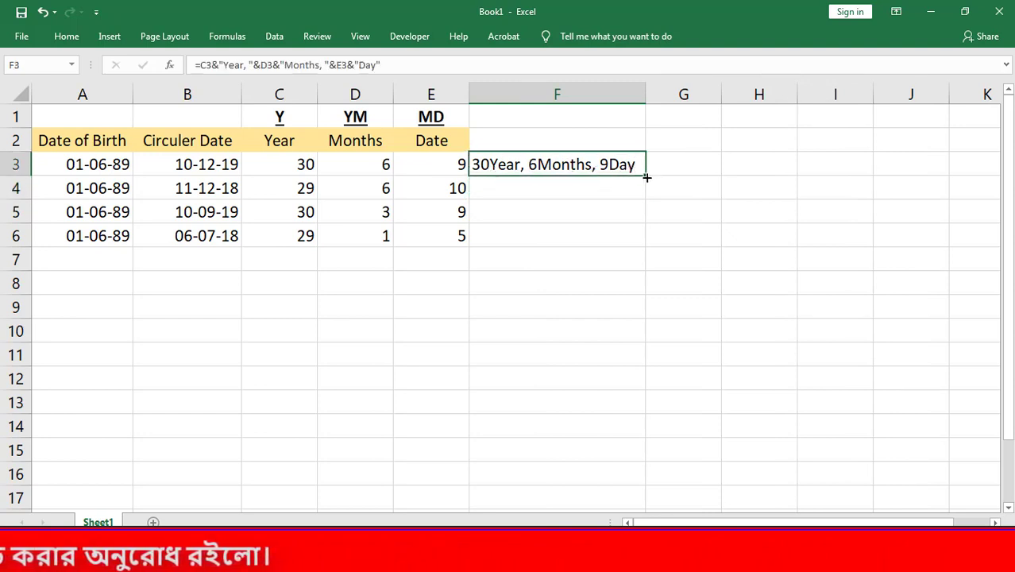
drag(646, 178, 649, 247)
- Compare the combined age texts in F3:F6 with the separate year, month and day values in C3:E6
click(499, 237)
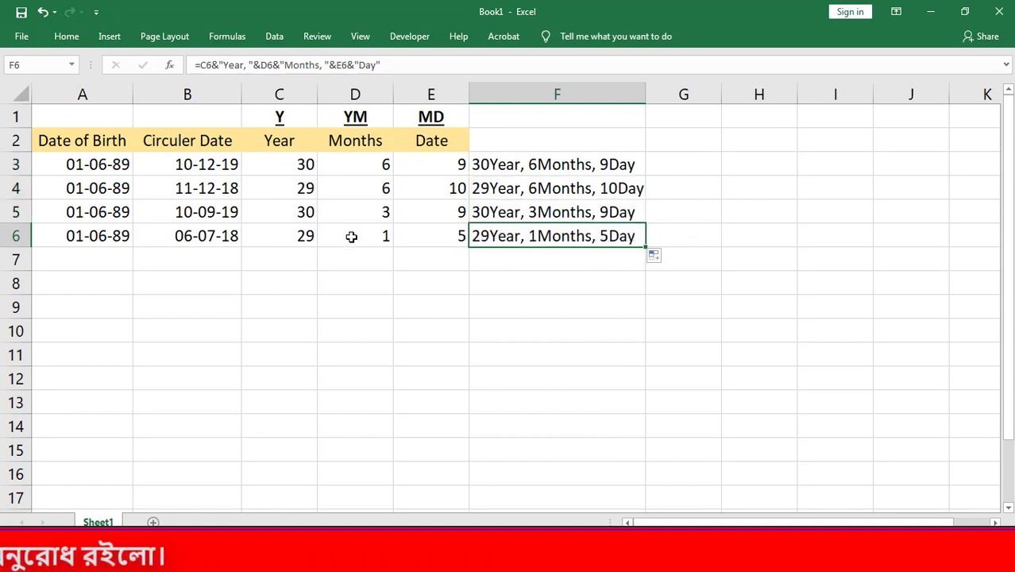
drag(278, 236, 404, 235)
click(509, 238)
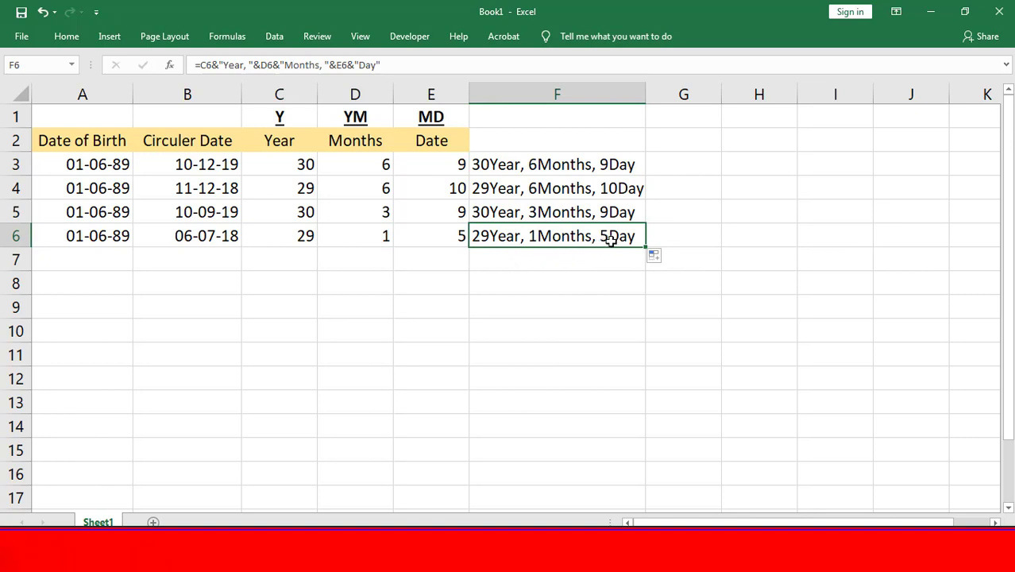
click(287, 235)
shift+click(435, 163)
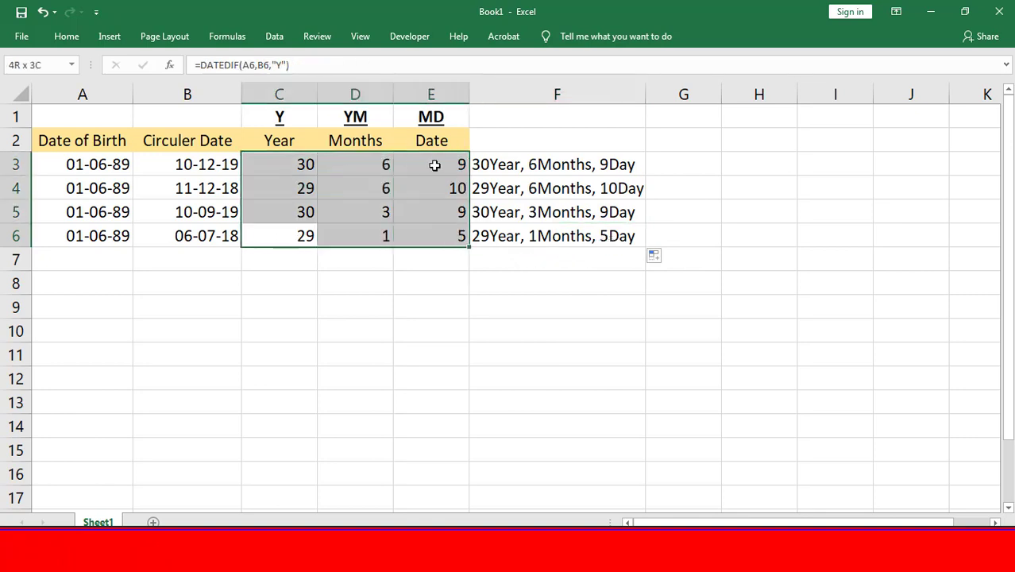
click(580, 238)
drag(302, 165, 426, 229)
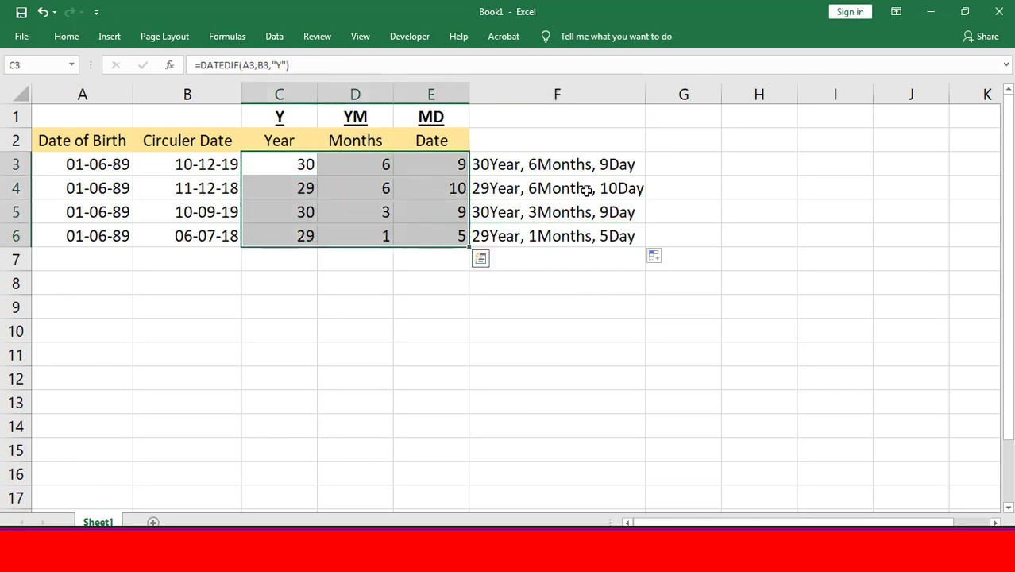
click(588, 170)
- Copy the C3 formula and replace the C3 reference in F3 with DATEDIF(A3,B3,"Y"), without a second equals sign
click(306, 164)
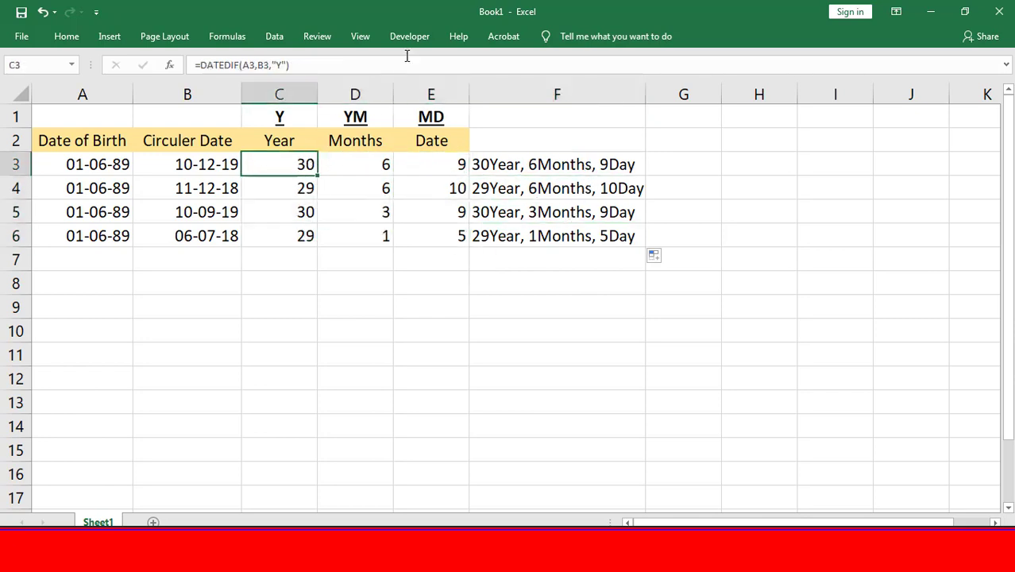
drag(328, 65, 191, 66)
key(ctrl+c)
key(Escape)
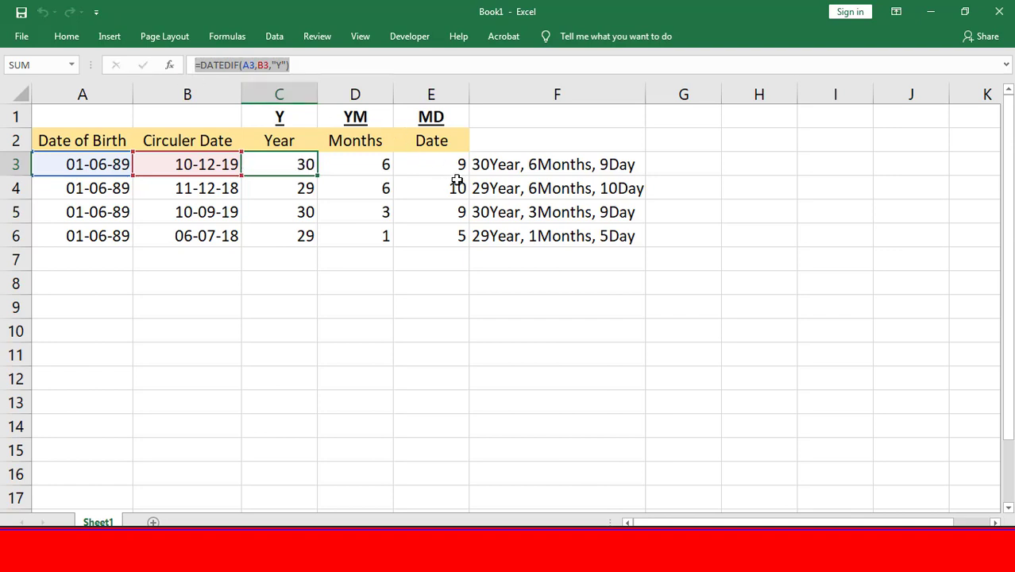
double_click(532, 165)
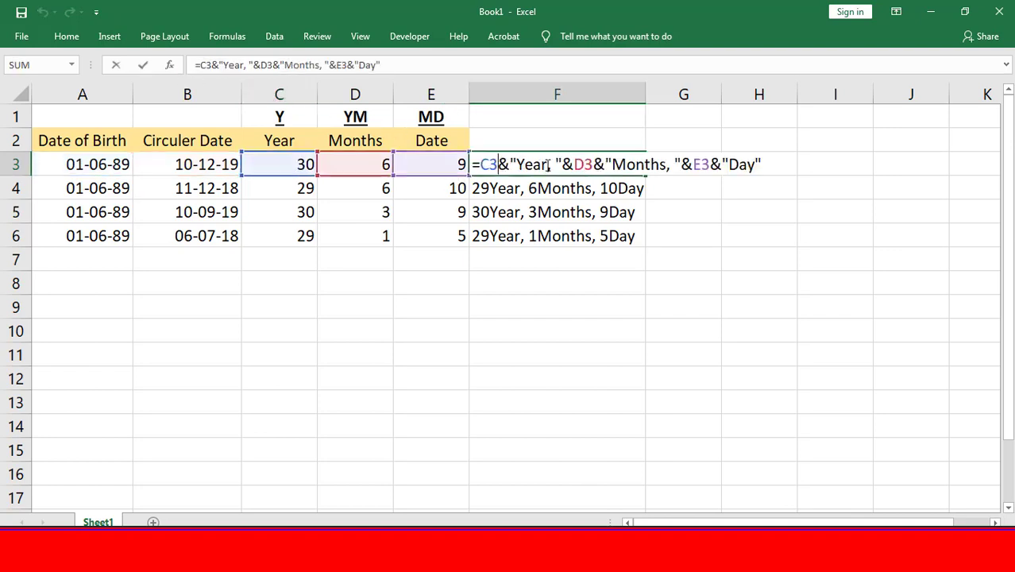
drag(498, 165, 481, 164)
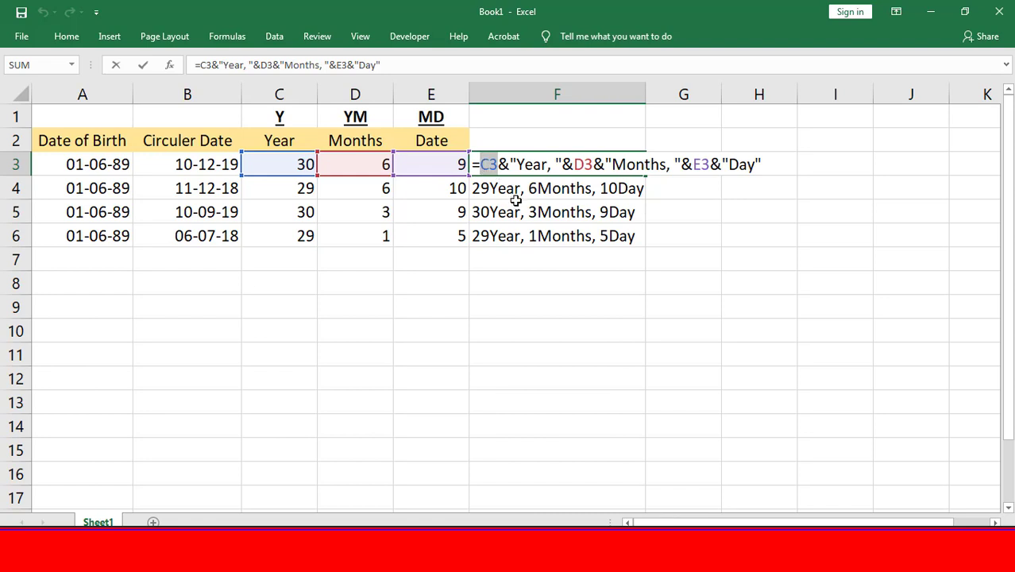
key(ctrl+v)
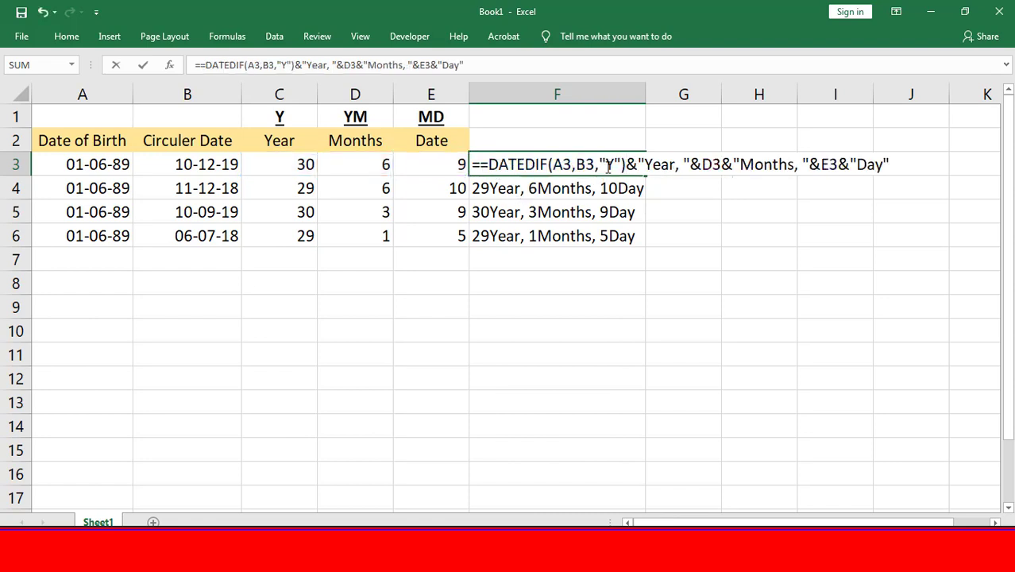
click(489, 164)
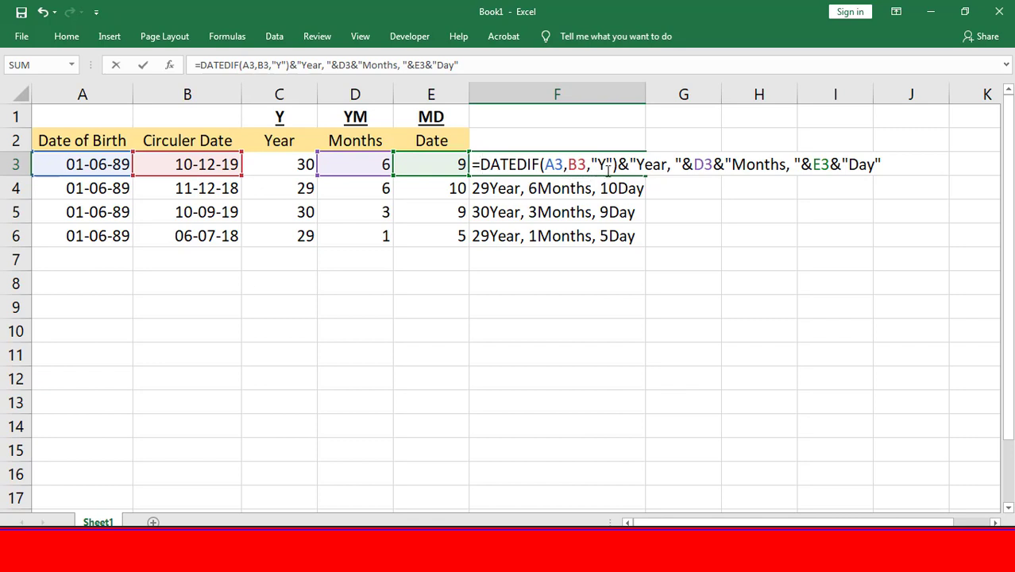
- Replace the D3 reference in the F3 formula with the copied DATEDIF expression and set its unit to "YM"
drag(694, 163, 713, 164)
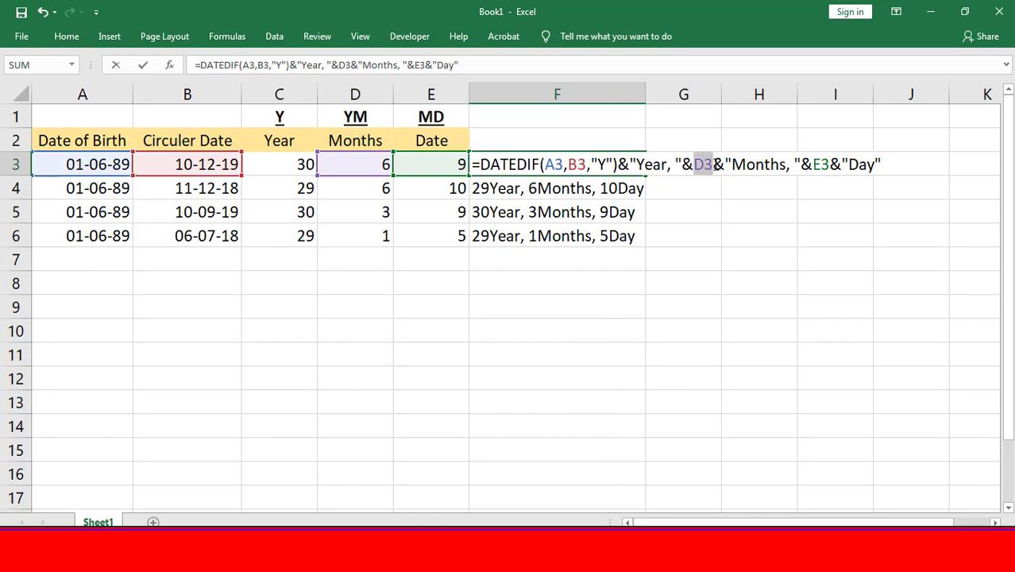
key(ctrl+v)
click(822, 164)
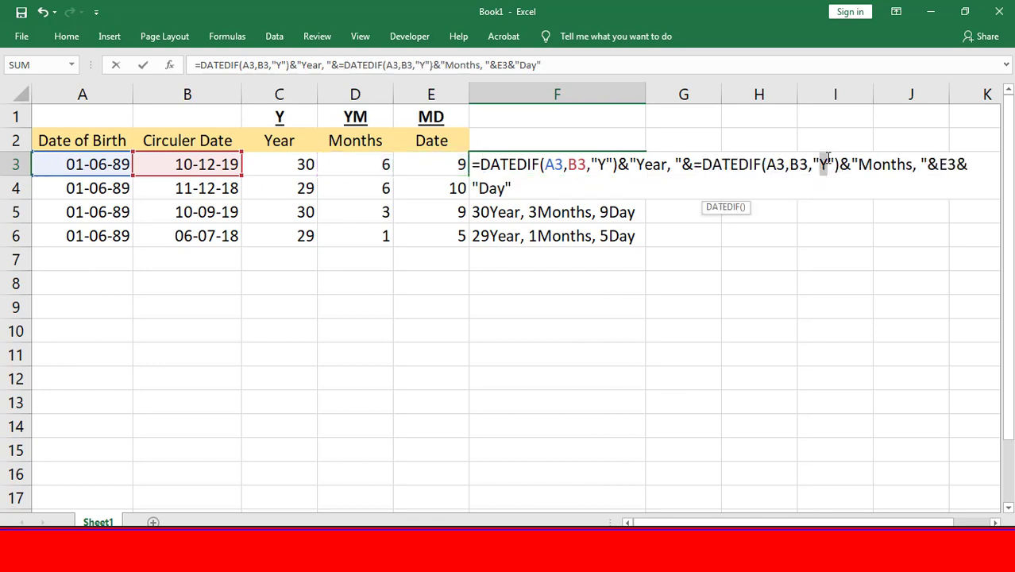
text(M)
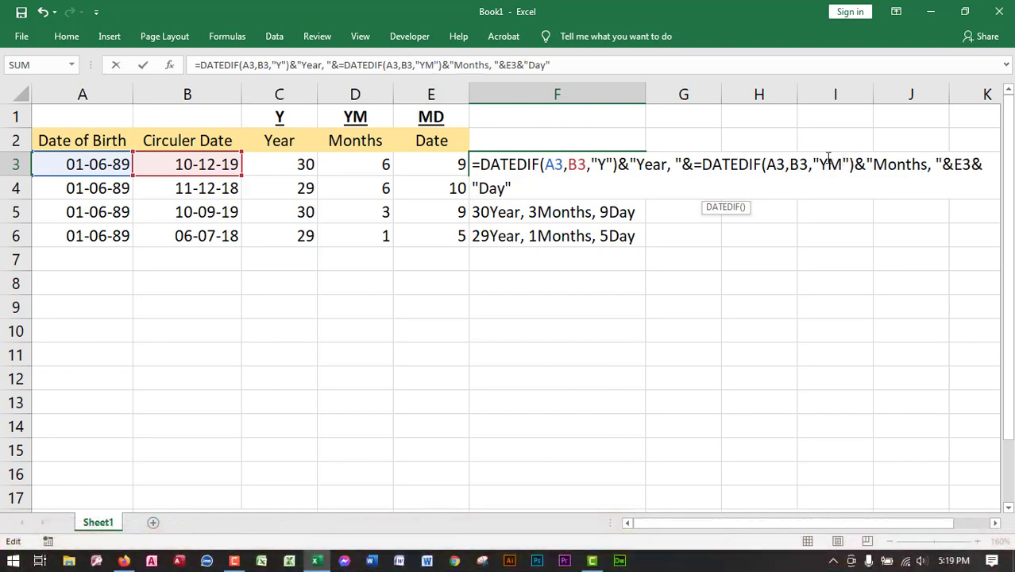
- Replace the E3 reference in F3 with DATEDIF(A3,B3,"MD"), remove the extra equals signs inside the formula and commit it
drag(954, 164, 971, 164)
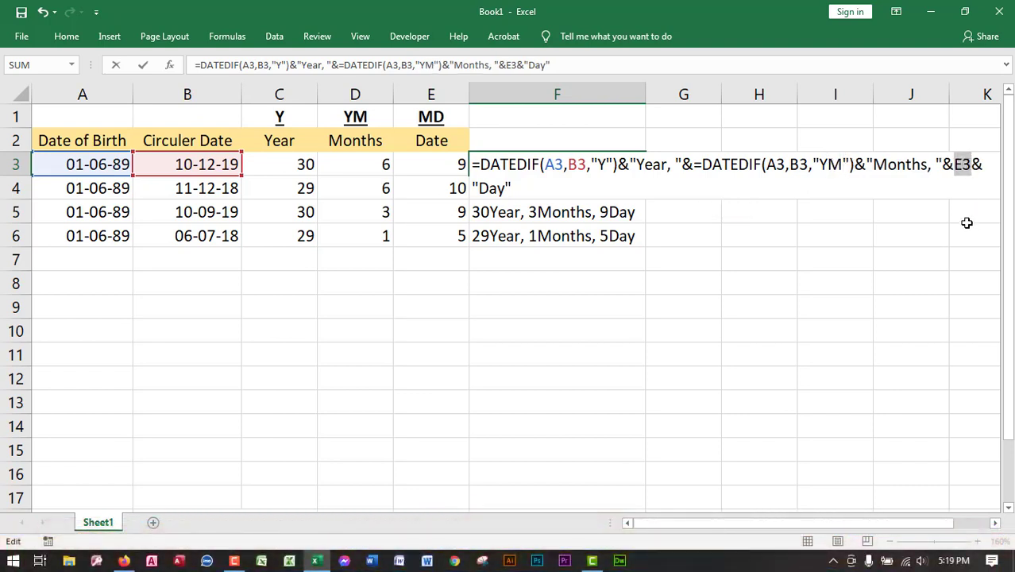
key(ctrl+v)
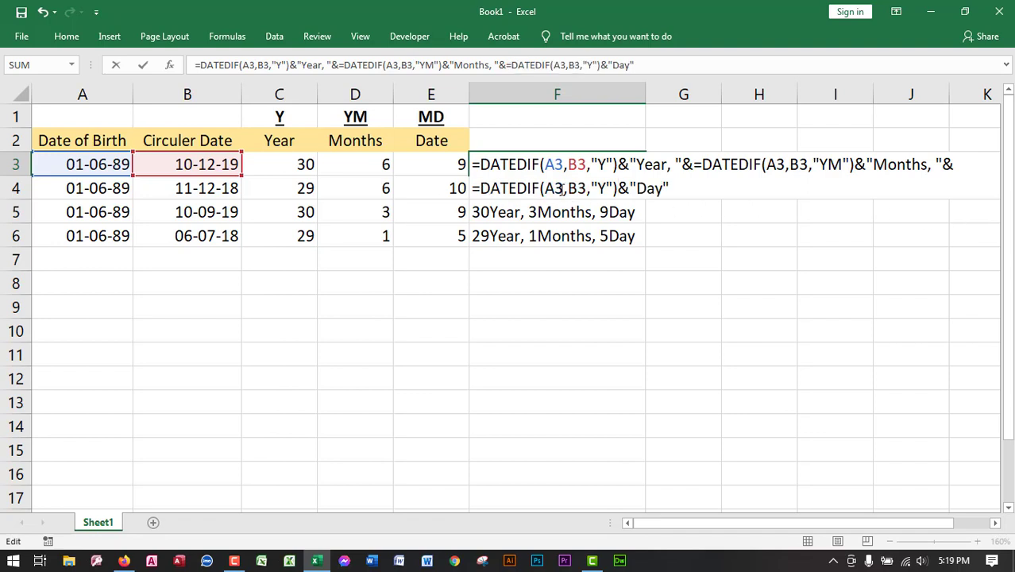
key(BackSpace)
key(BackSpace)
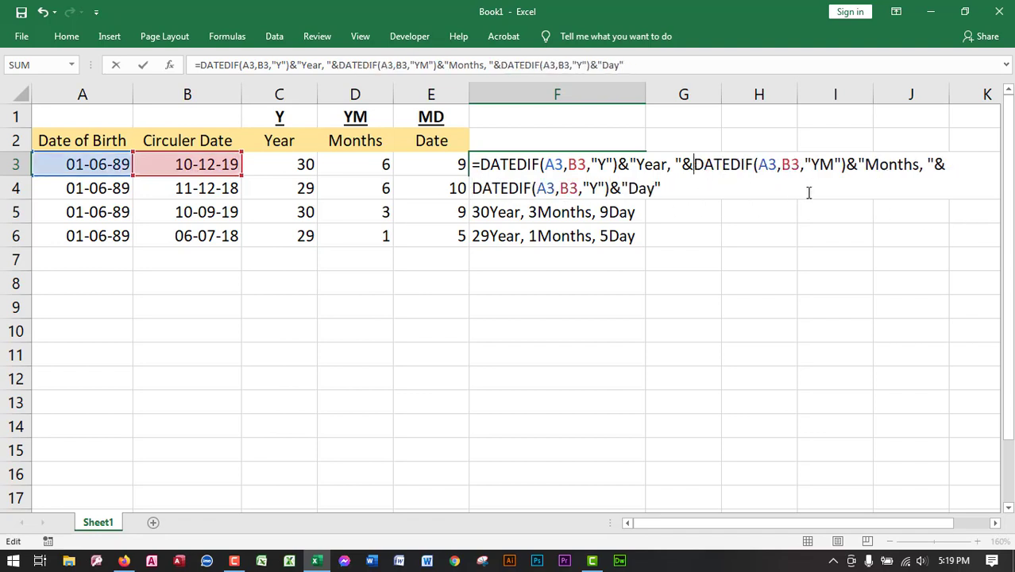
double_click(592, 184)
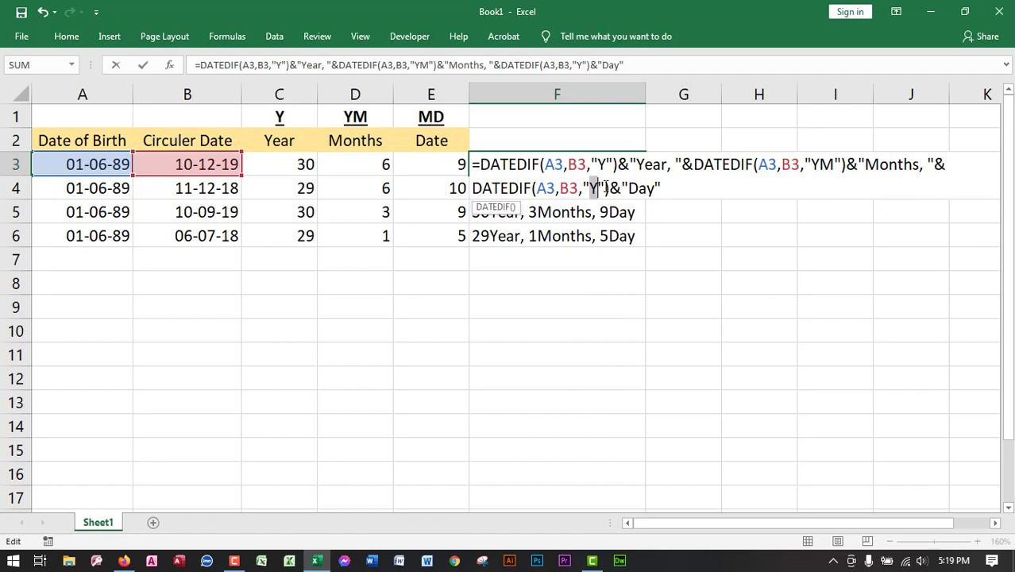
text(MD)
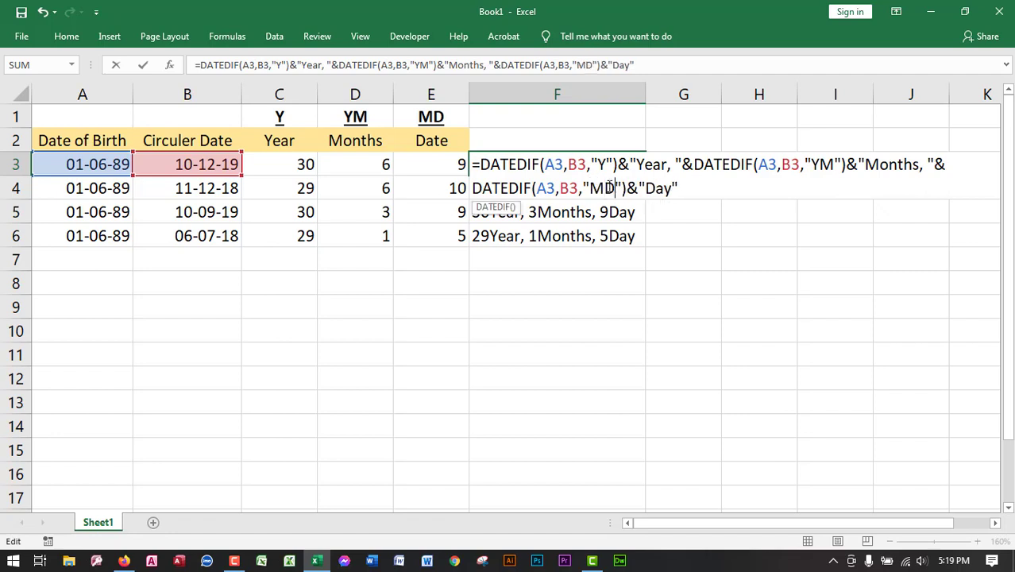
key(Return)
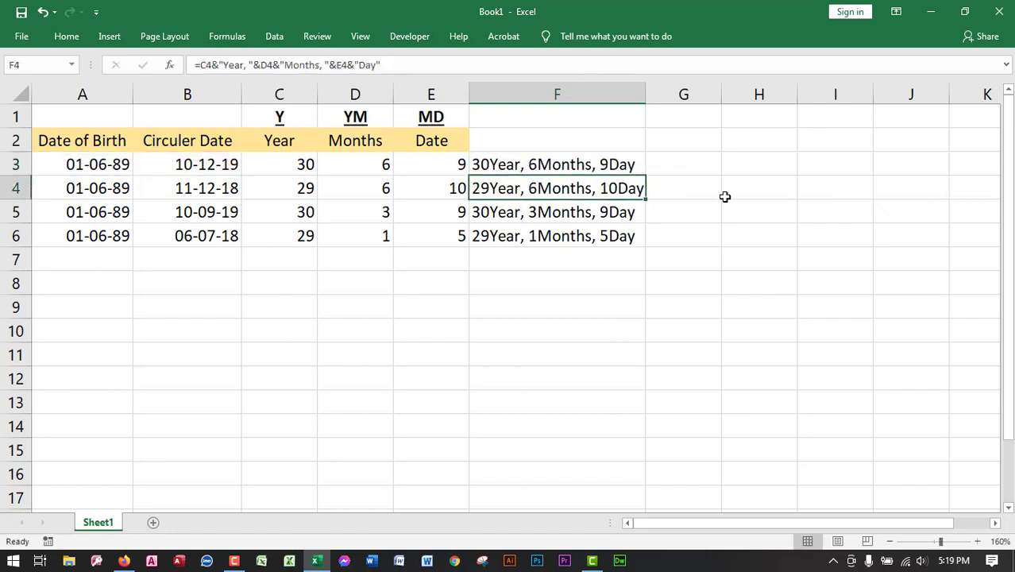
- Fill the F3 all-in-one DATEDIF formula down to F6
click(527, 167)
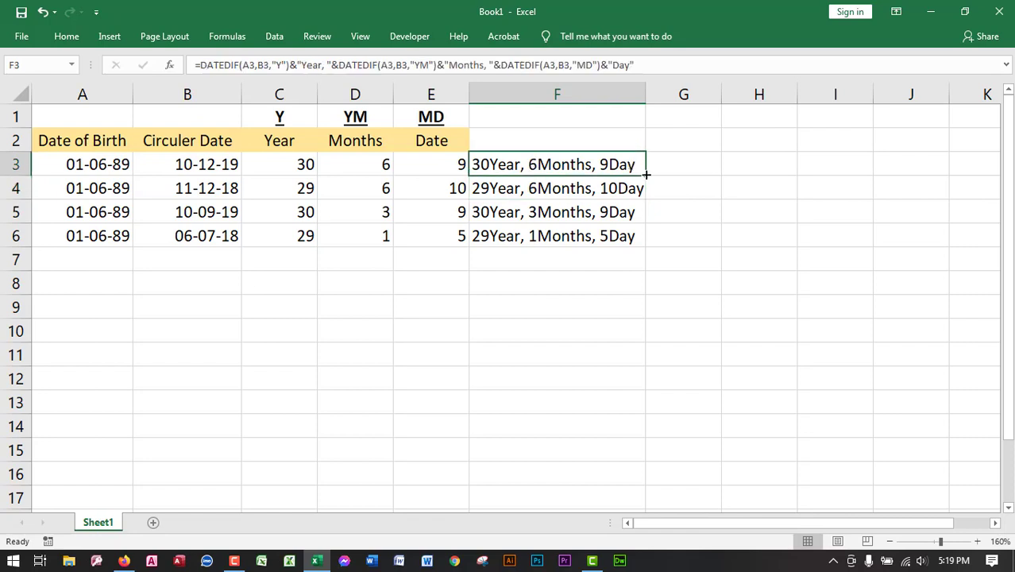
drag(646, 174, 645, 242)
click(744, 257)
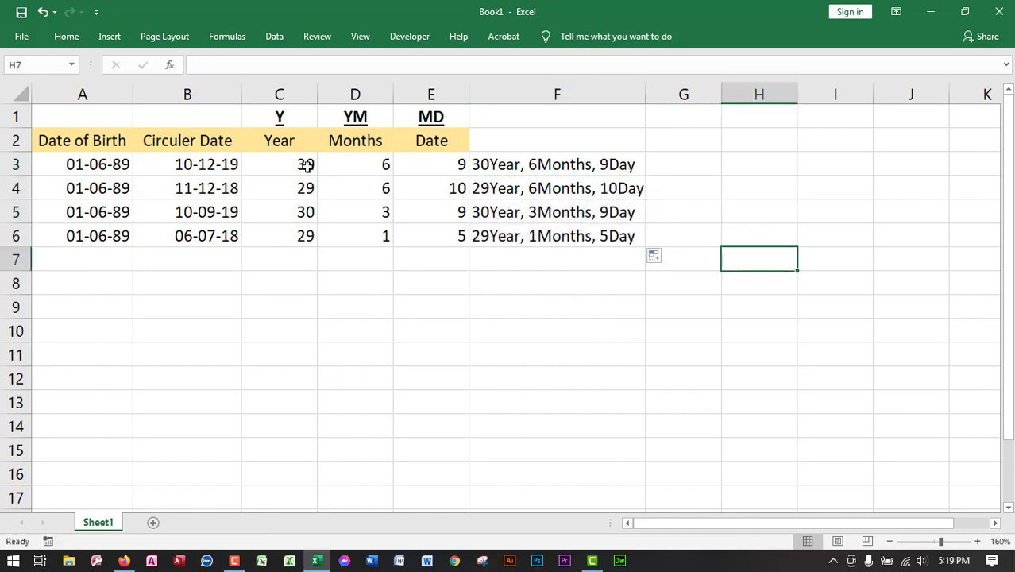
- Clear the separate year, month and day values in C3:E6 to test the combined formulas in F3:F6
drag(305, 165, 419, 231)
key(Delete)
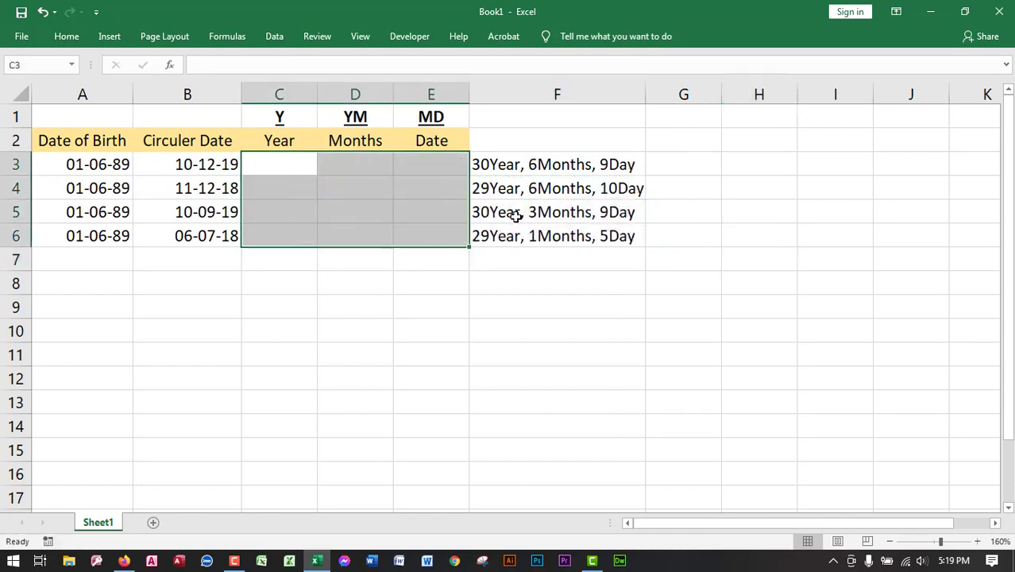
drag(539, 169, 556, 236)
click(683, 211)
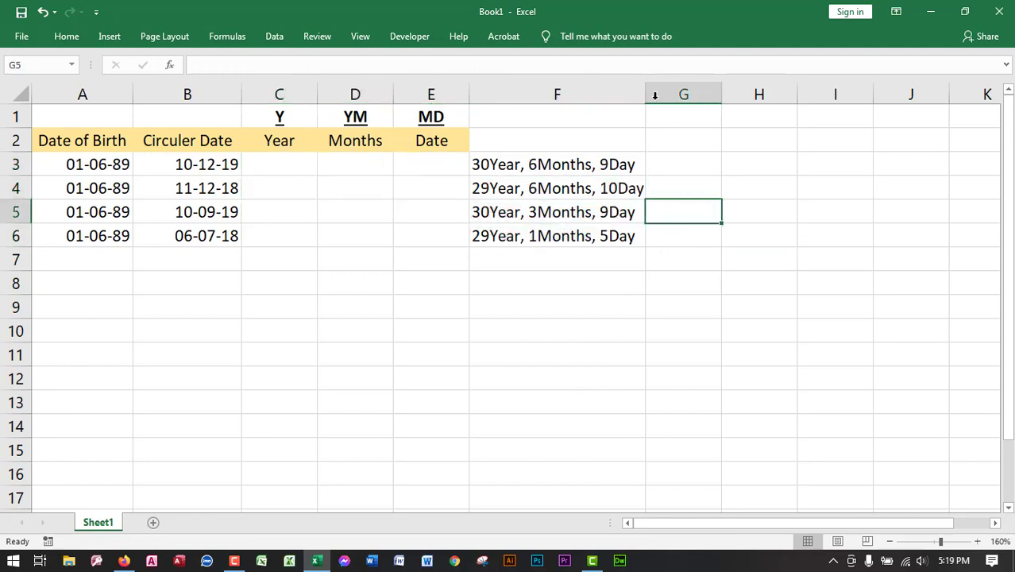
- Widen column F slightly beyond its longest age text
drag(647, 101, 660, 104)
click(592, 164)
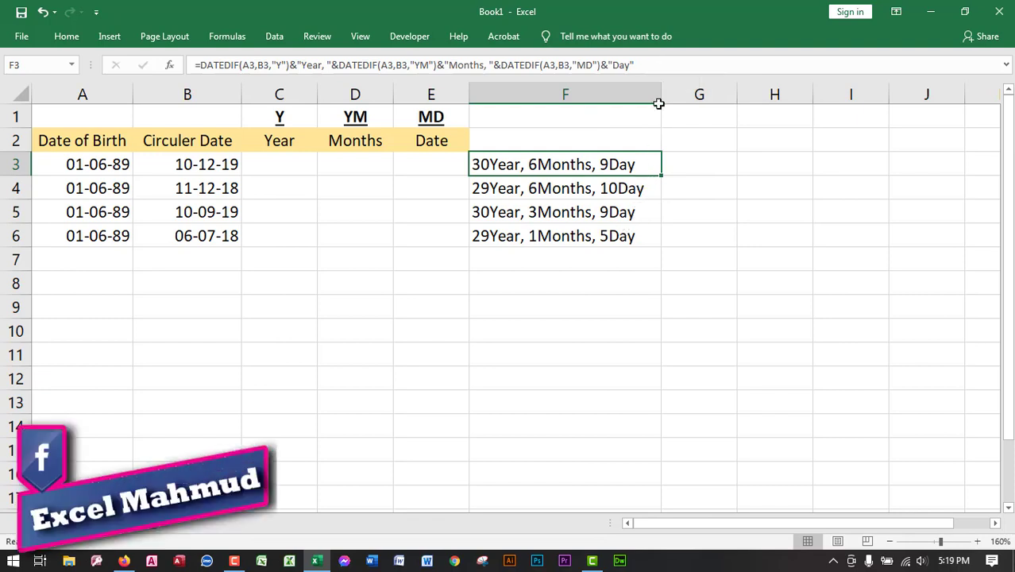
mouse_move(663, 87)
mouse_down()
mouse_move(650, 82)
mouse_move(660, 97)
mouse_up()
- Undo the column F width changes and the clearing of C3:E6
key(ctrl+z)
click(404, 220)
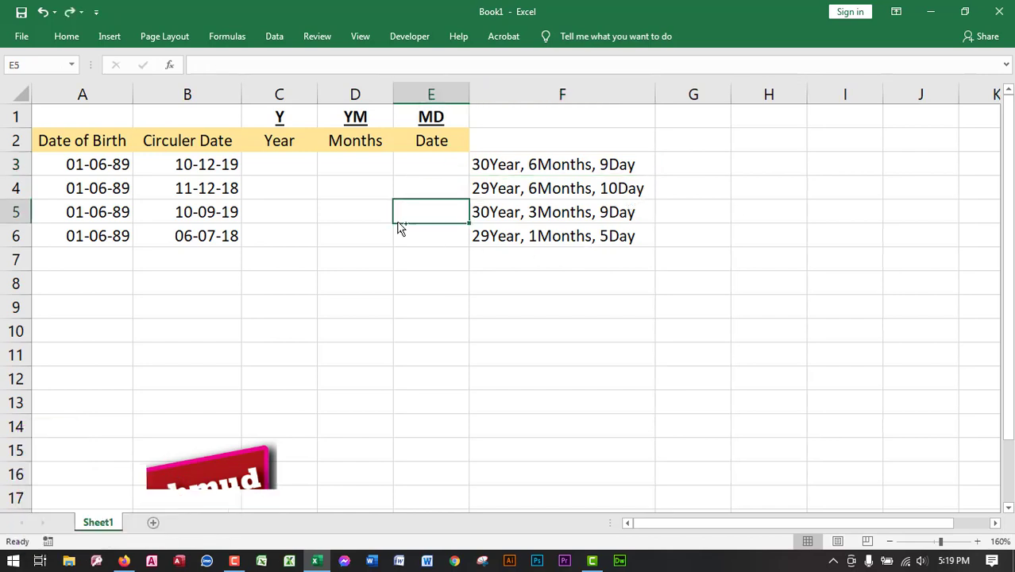
key(ctrl+z)
key(ctrl+z)
key(ctrl+z)
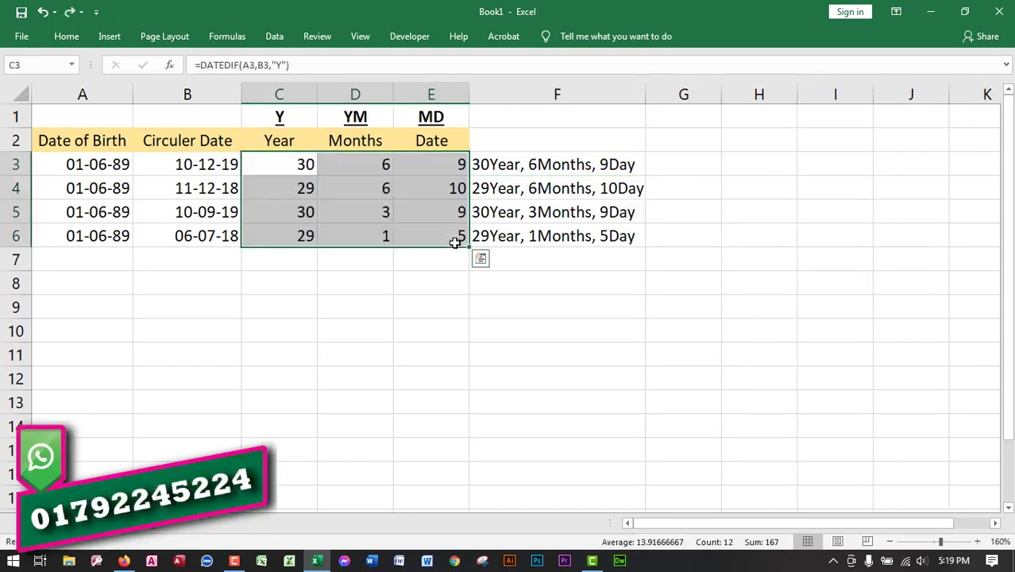
- Compare the dates and separate year, month and day values in A3:E6 with the combined ages in F3:F6
click(566, 283)
drag(306, 164, 425, 231)
click(568, 286)
drag(304, 168, 448, 232)
click(559, 287)
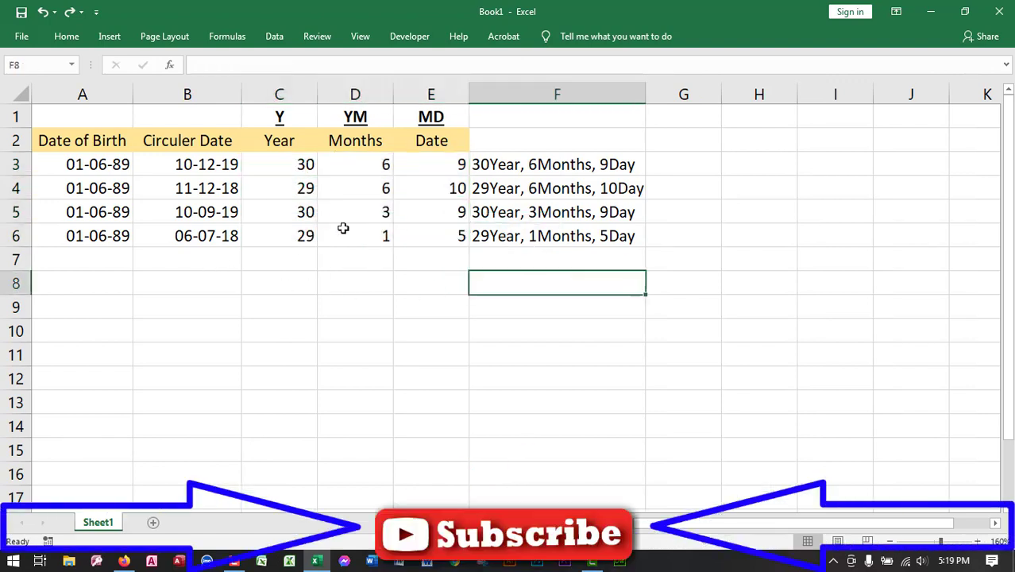
click(213, 164)
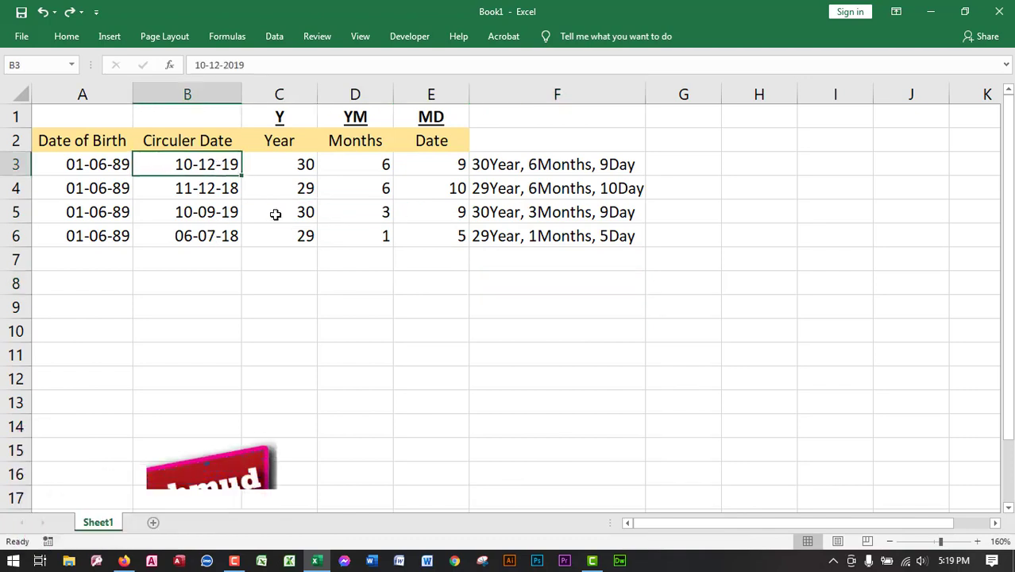
drag(68, 166, 425, 242)
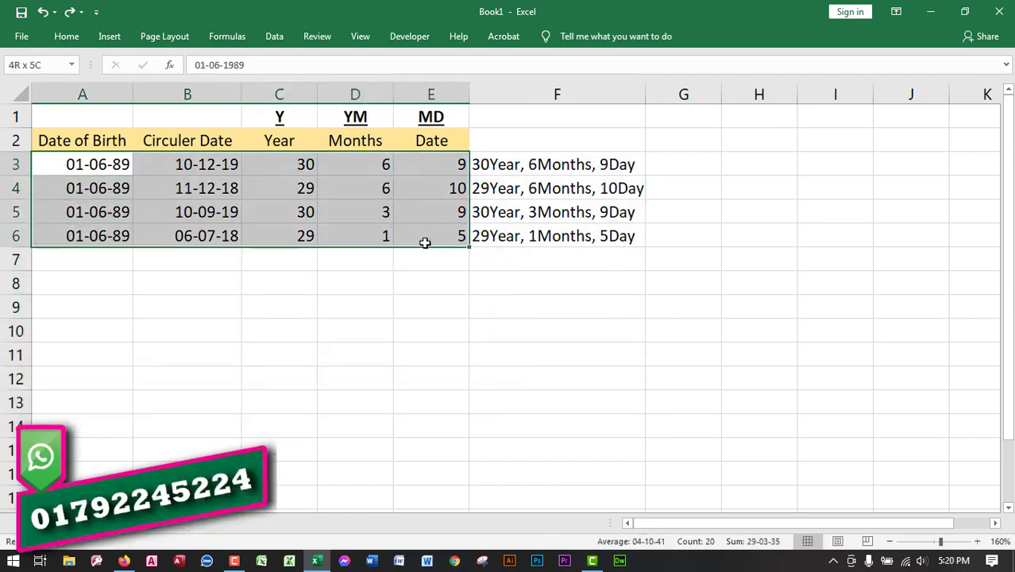
drag(312, 173, 465, 241)
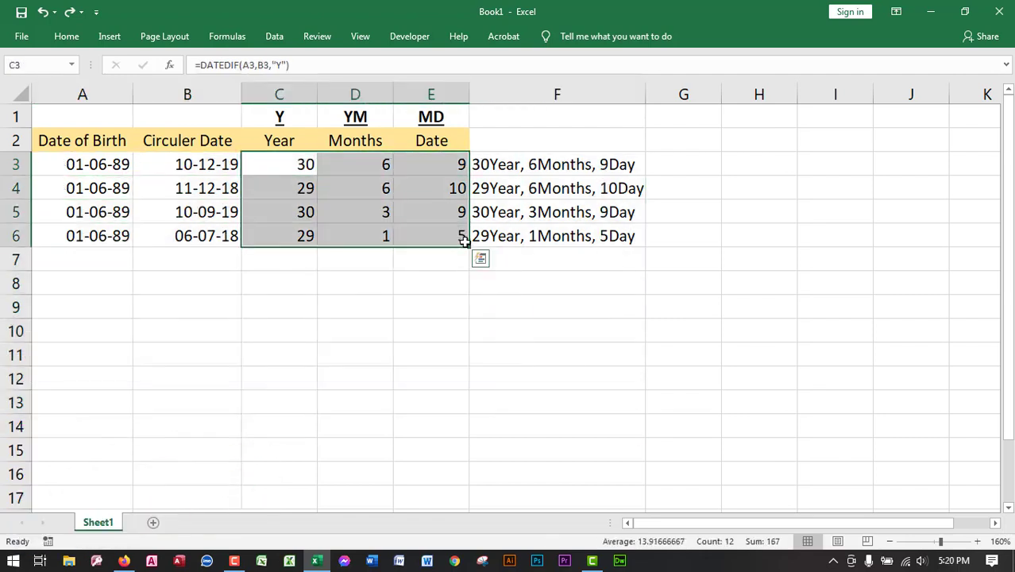
drag(584, 163, 607, 235)
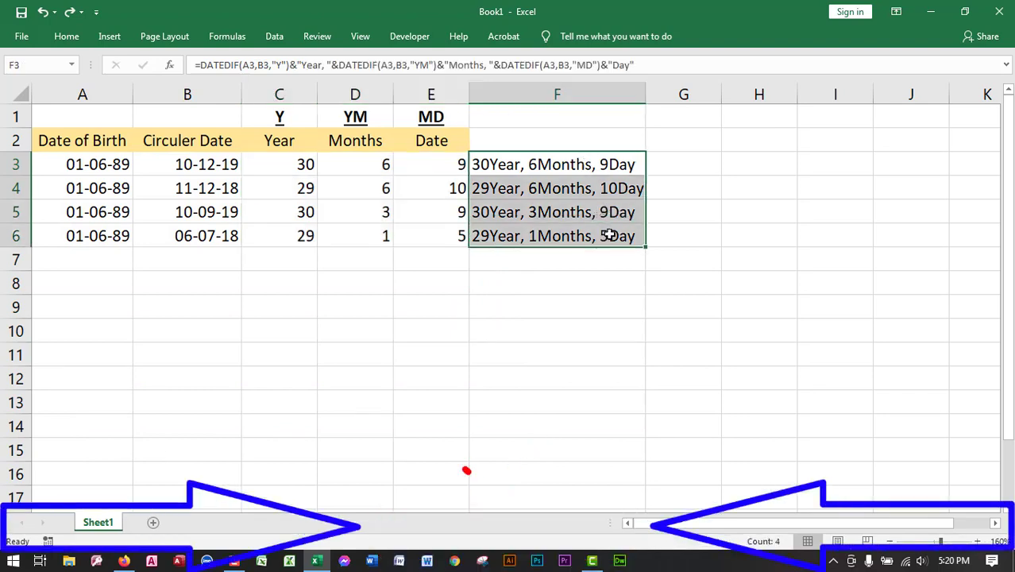
- Autofit column F to its age texts and widen it slightly further
double_click(646, 94)
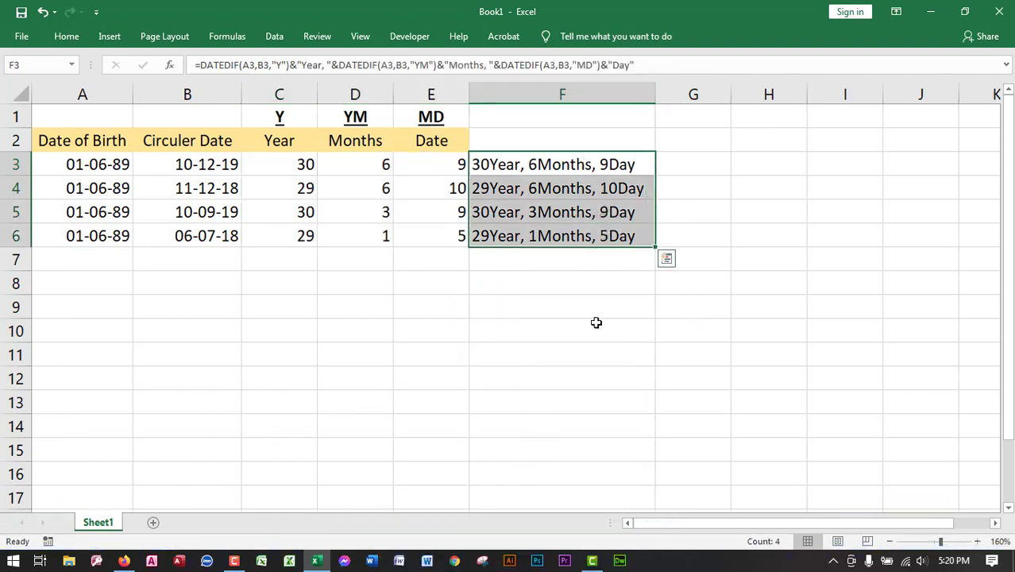
drag(562, 165, 540, 167)
click(290, 287)
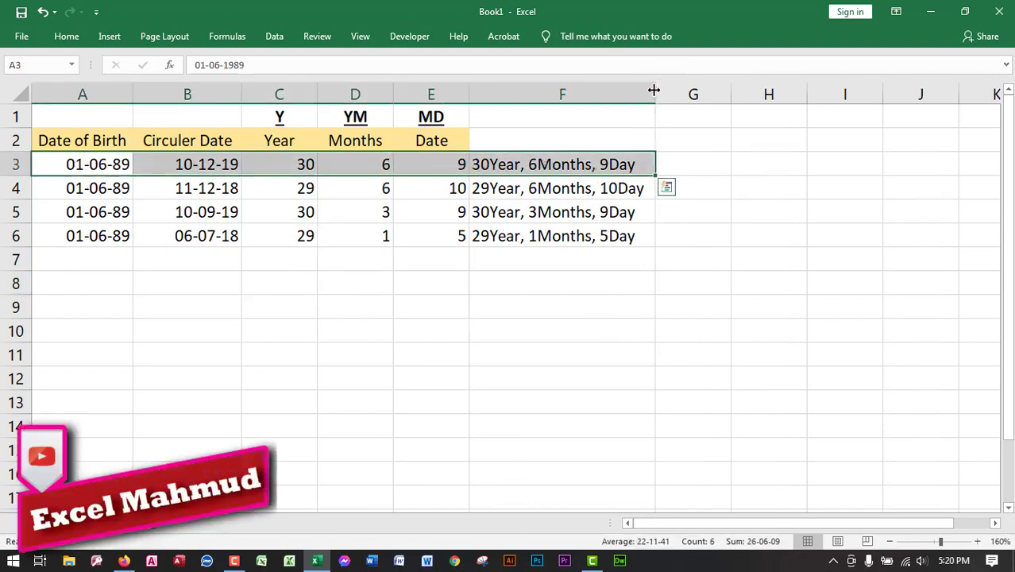
drag(654, 91, 662, 92)
click(625, 164)
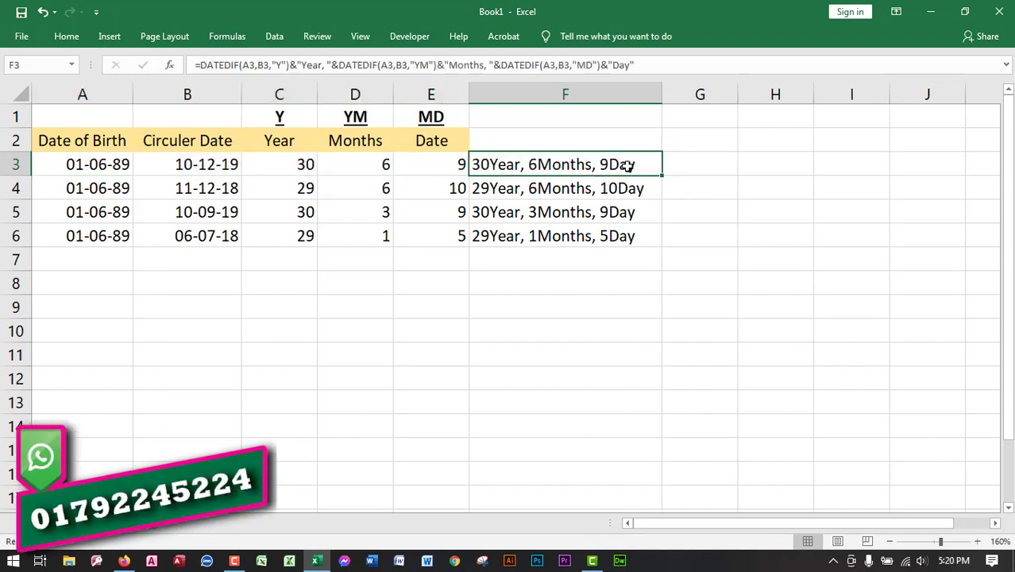
drag(700, 165, 921, 165)
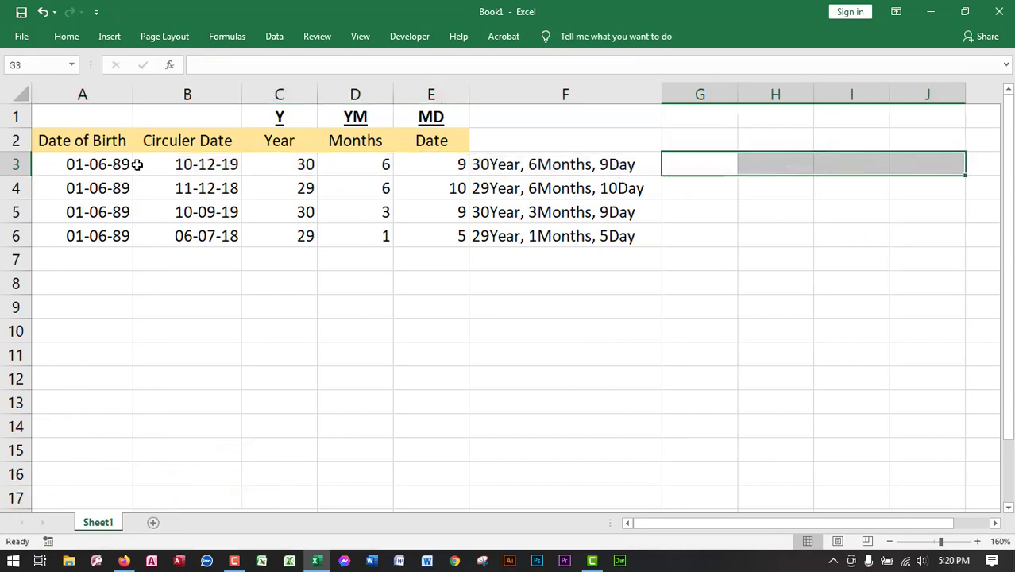
drag(141, 163, 195, 235)
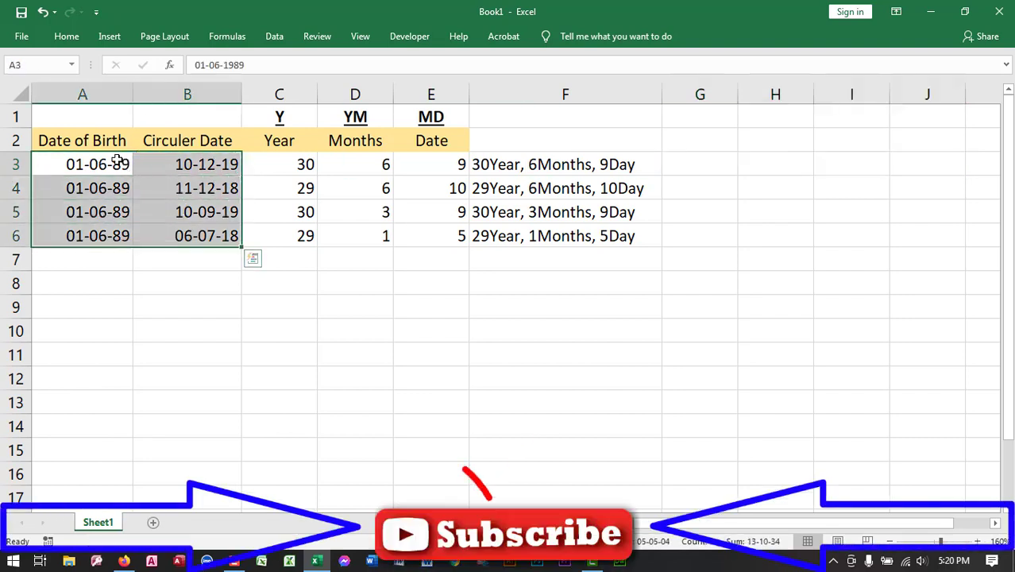
drag(117, 163, 192, 230)
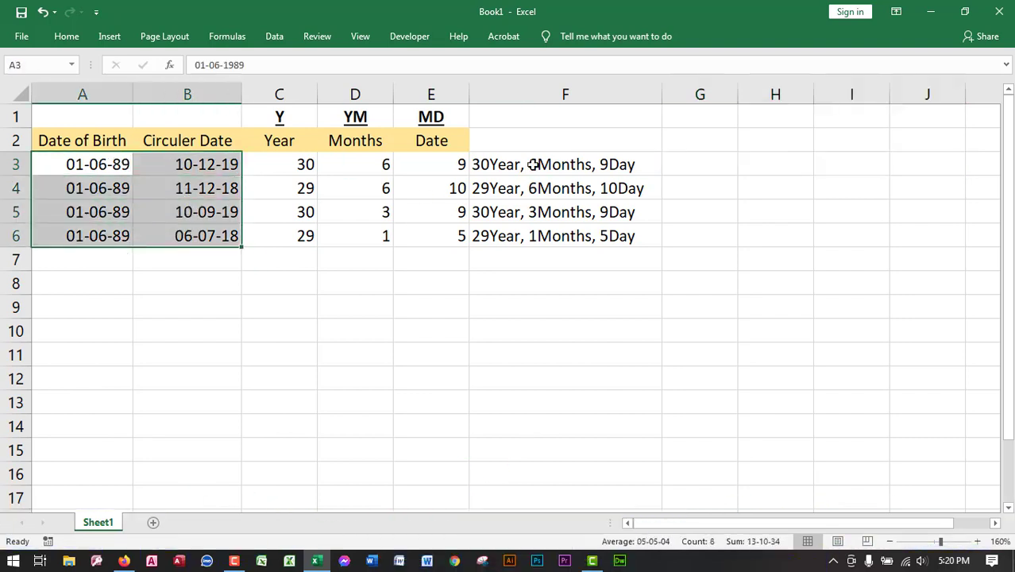
drag(584, 161, 14, 155)
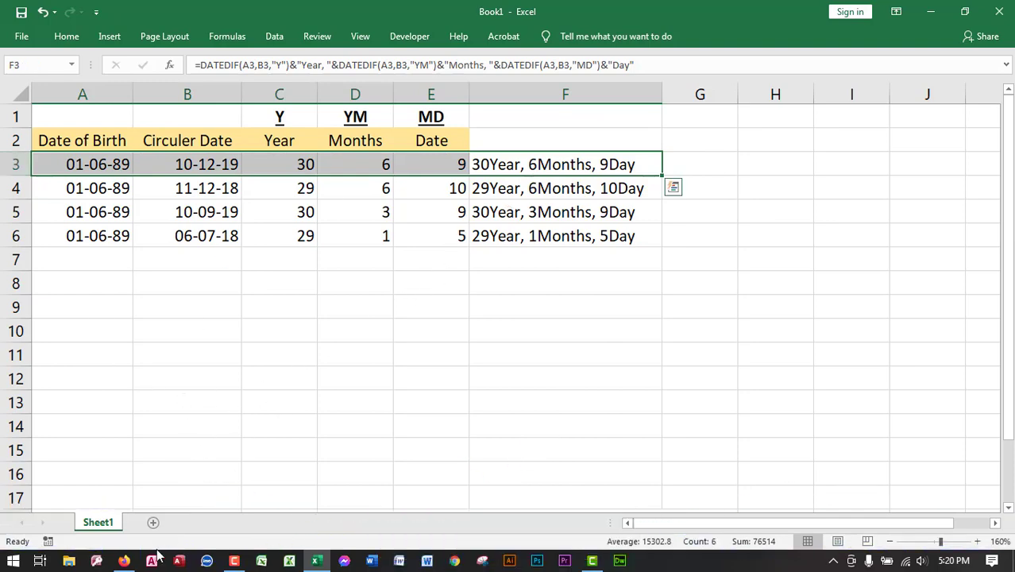
- Switch to Firefox and view the Excel Mahmud Facebook group page and YouTube channel page
click(123, 561)
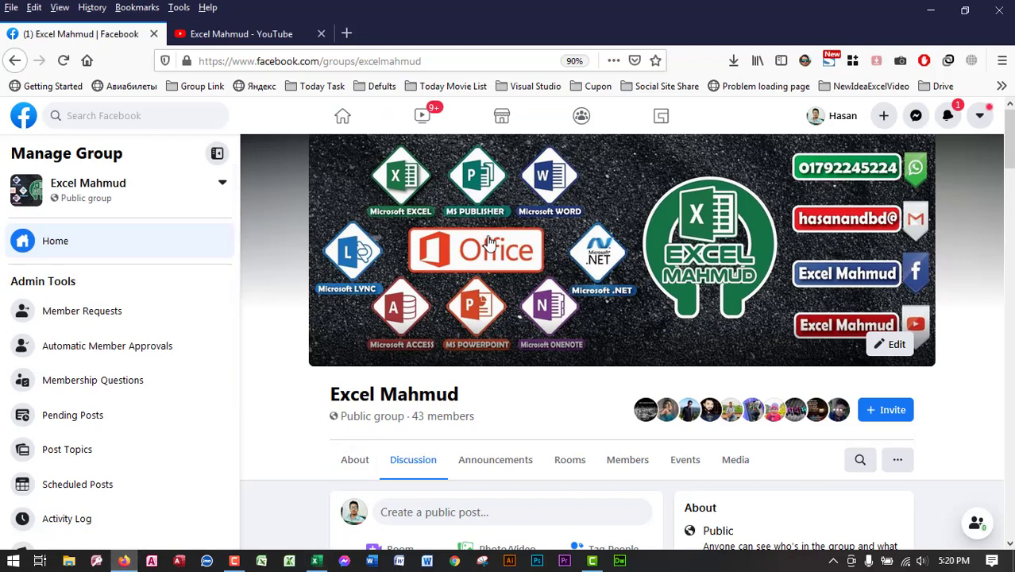
key(ctrl+Tab)
drag(508, 316, 334, 312)
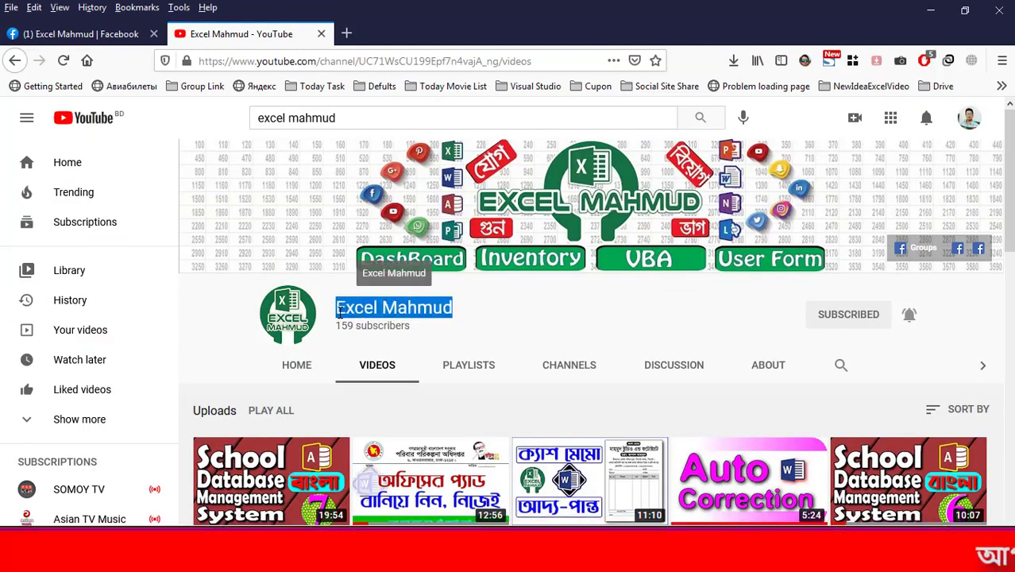
click(101, 34)
click(241, 34)
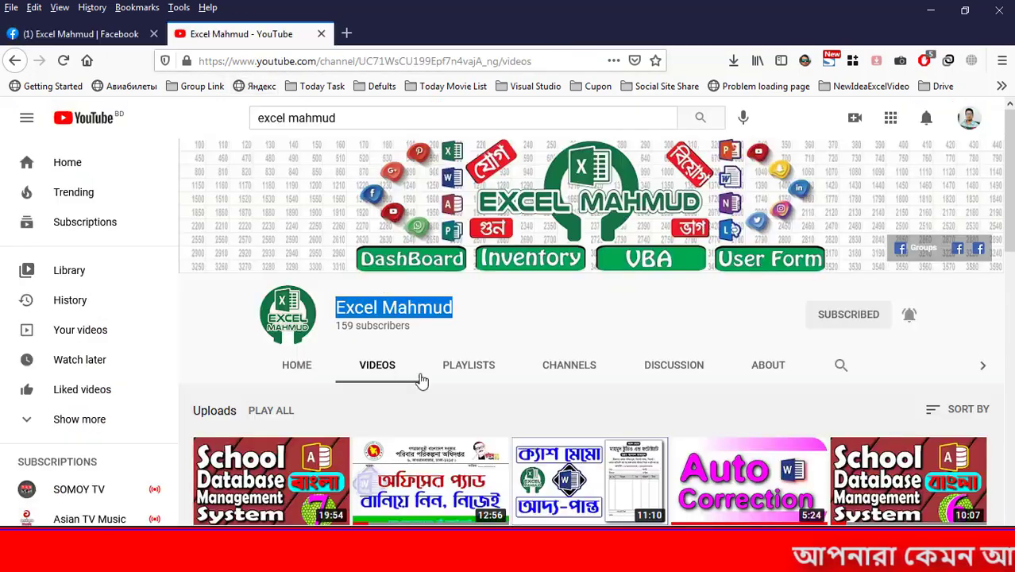
click(909, 316)
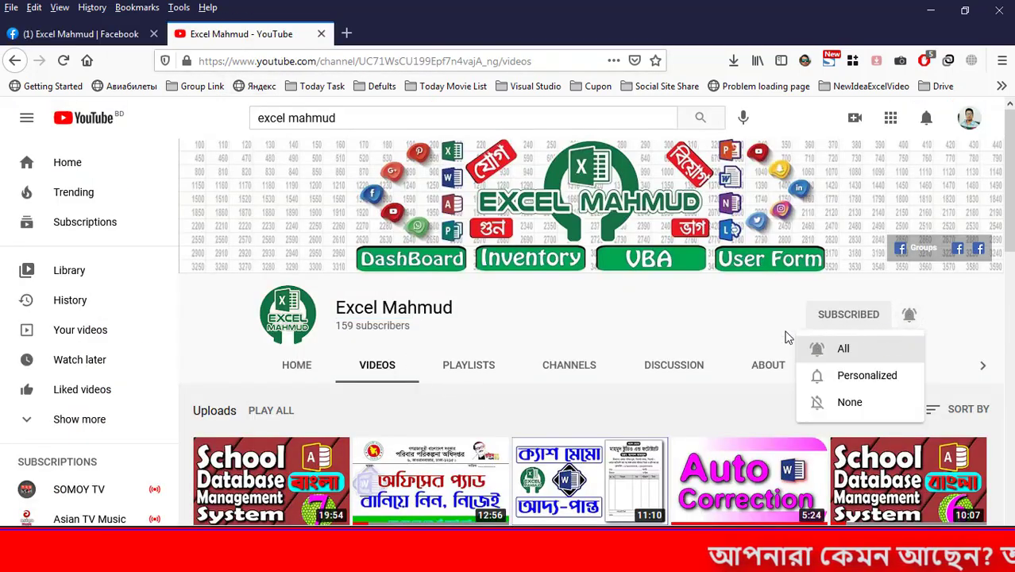
click(118, 33)
scroll(485, 304, down, 2)
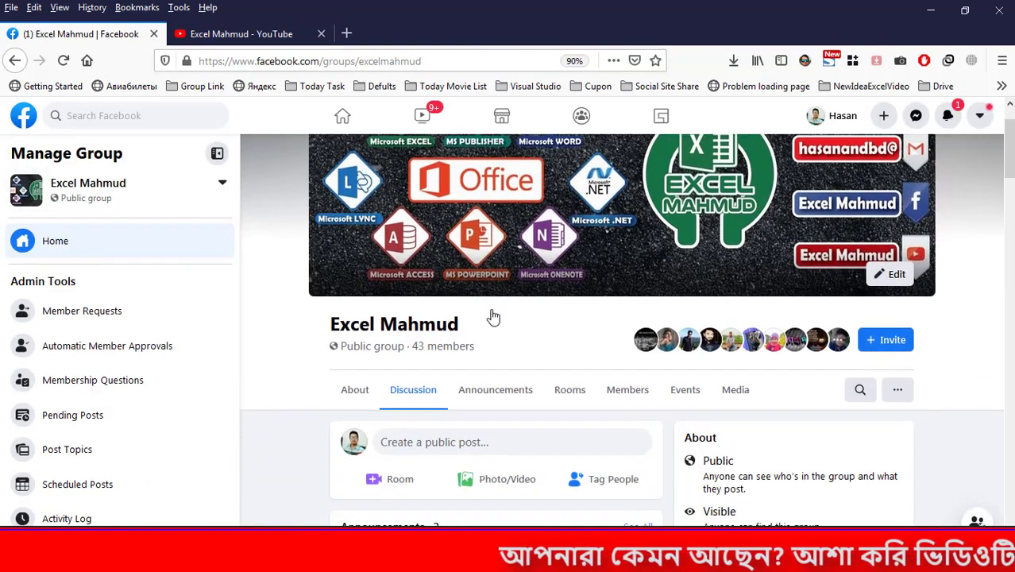
drag(482, 329, 324, 319)
scroll(467, 395, down, 2)
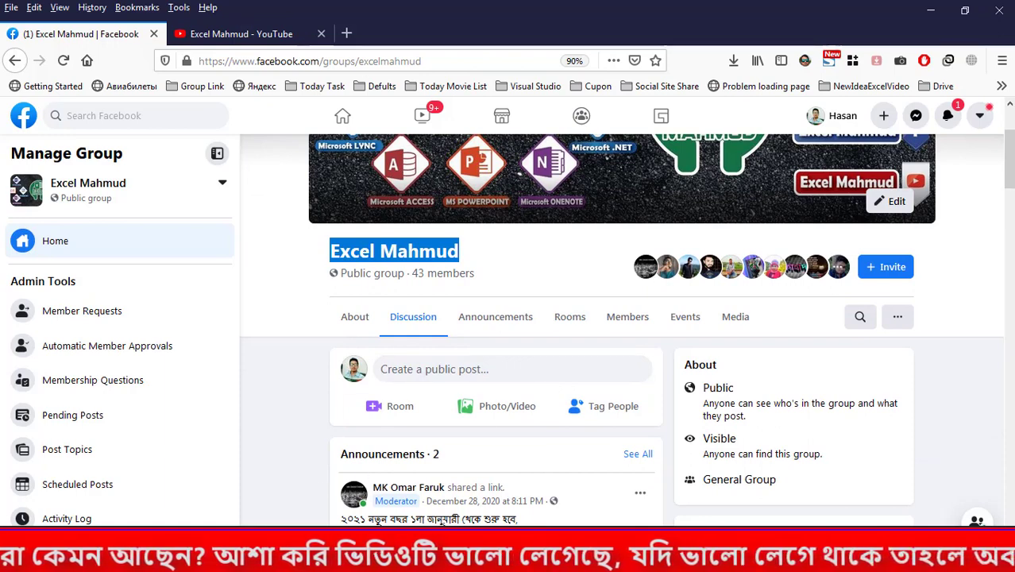
- Switch back to Excel and enter 59 in cell G3
key(alt+Tab)
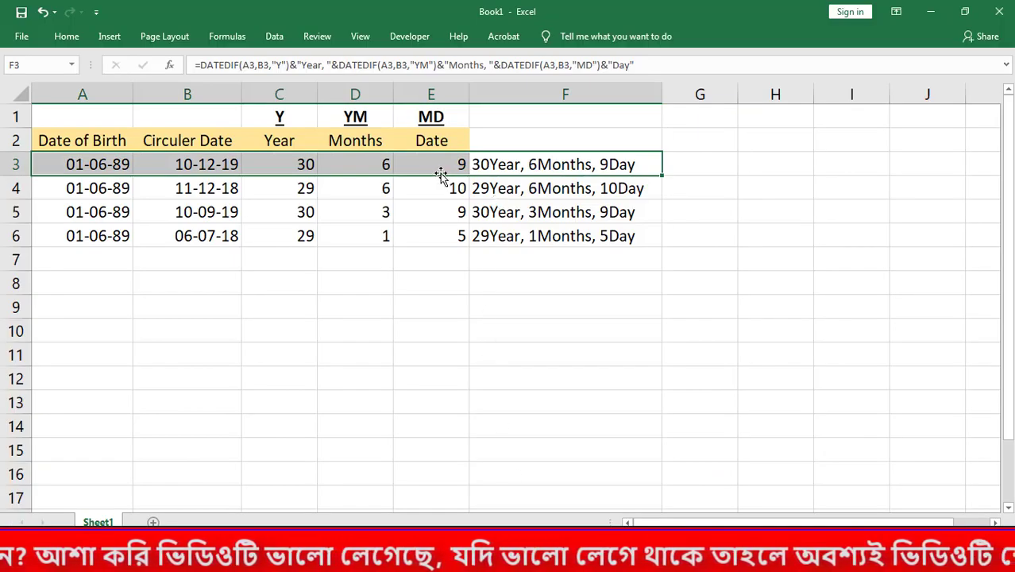
click(263, 168)
click(709, 161)
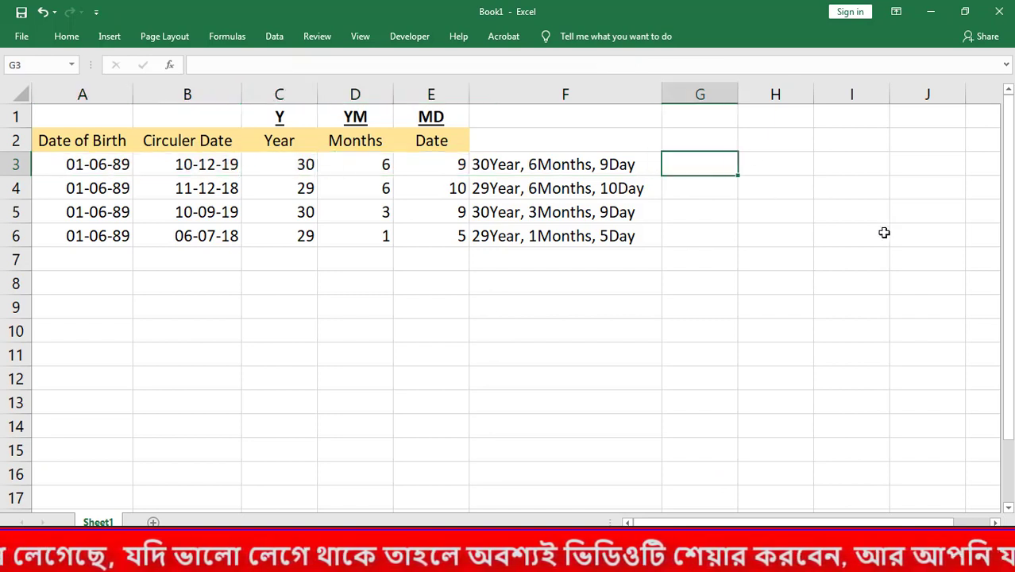
key(Return)
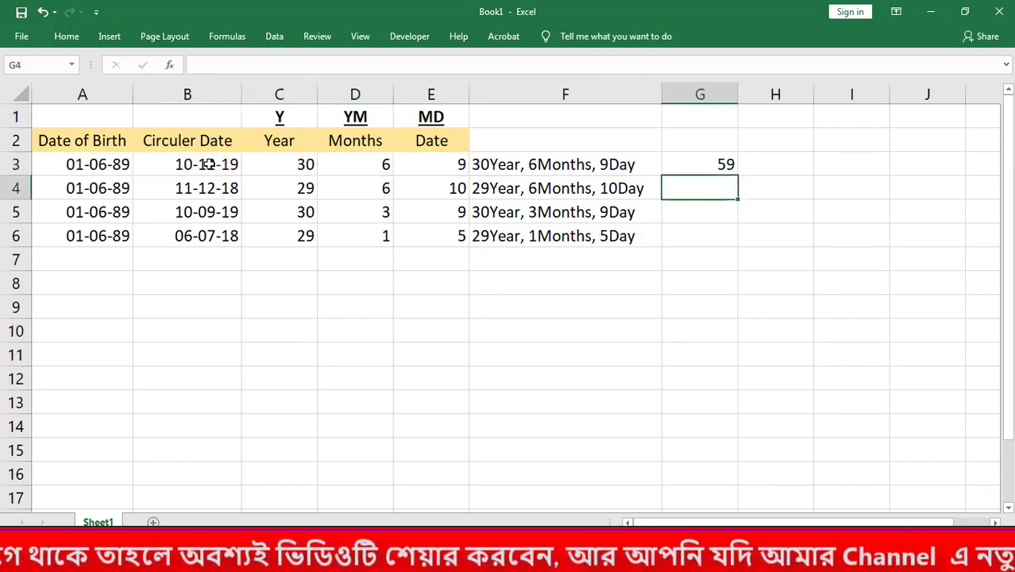
click(99, 164)
click(720, 165)
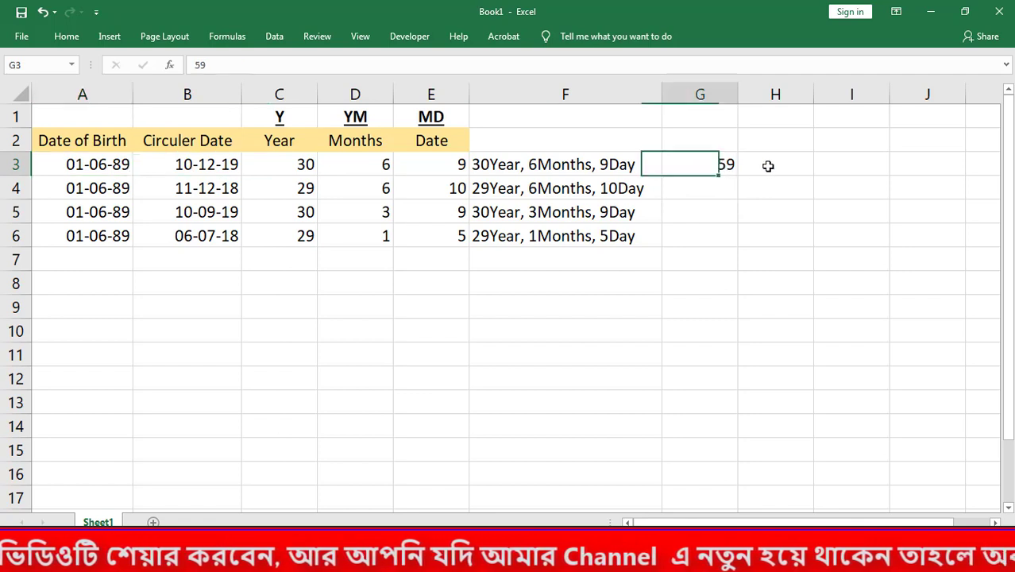
drag(768, 165, 715, 165)
click(176, 162)
drag(191, 204, 192, 232)
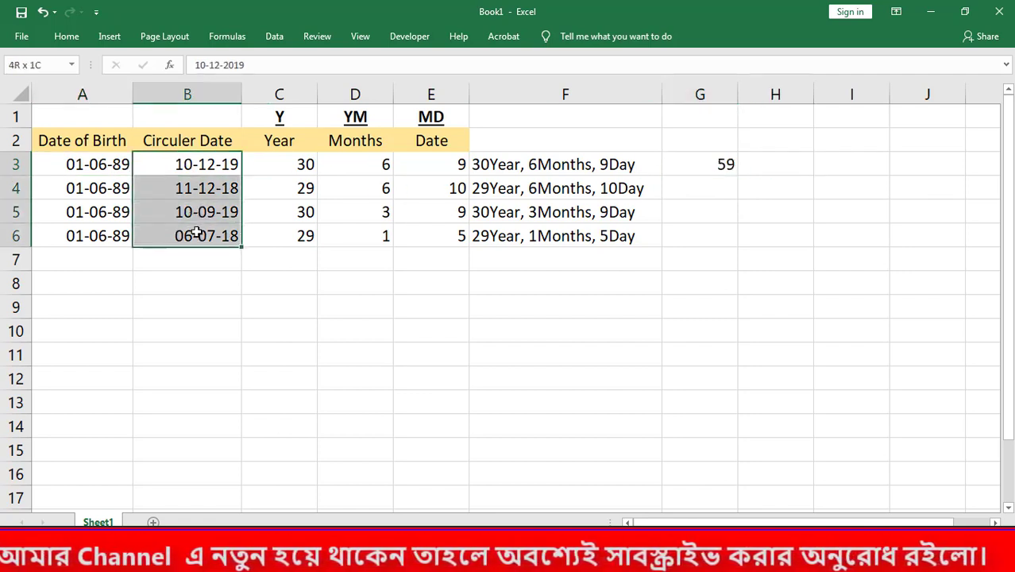